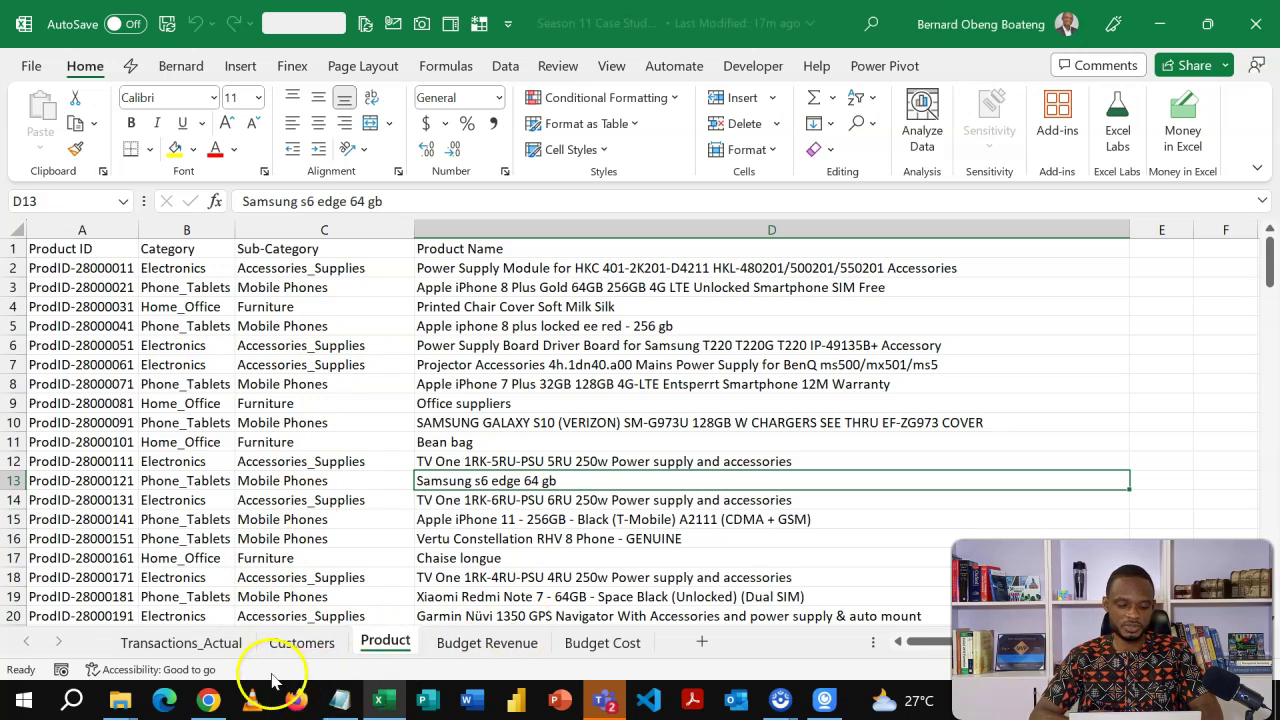
Step: Review the Transactions_Actual, Customers, Product, Budget Revenue and Budget Cost sheets, ending on Transactions_Actual
{"action": "left_click", "coordinate": [195, 641]}
{"action": "left_click", "coordinate": [280, 645]}
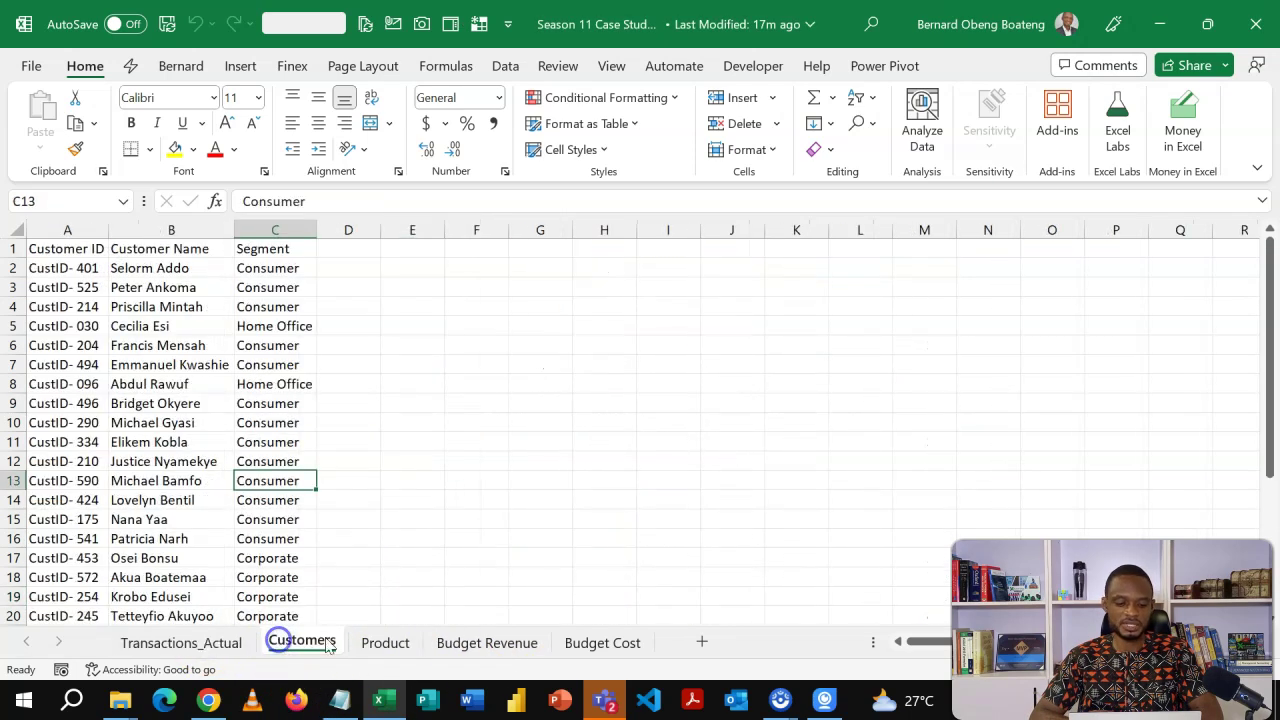
{"action": "left_click", "coordinate": [378, 642]}
{"action": "left_click", "coordinate": [495, 657]}
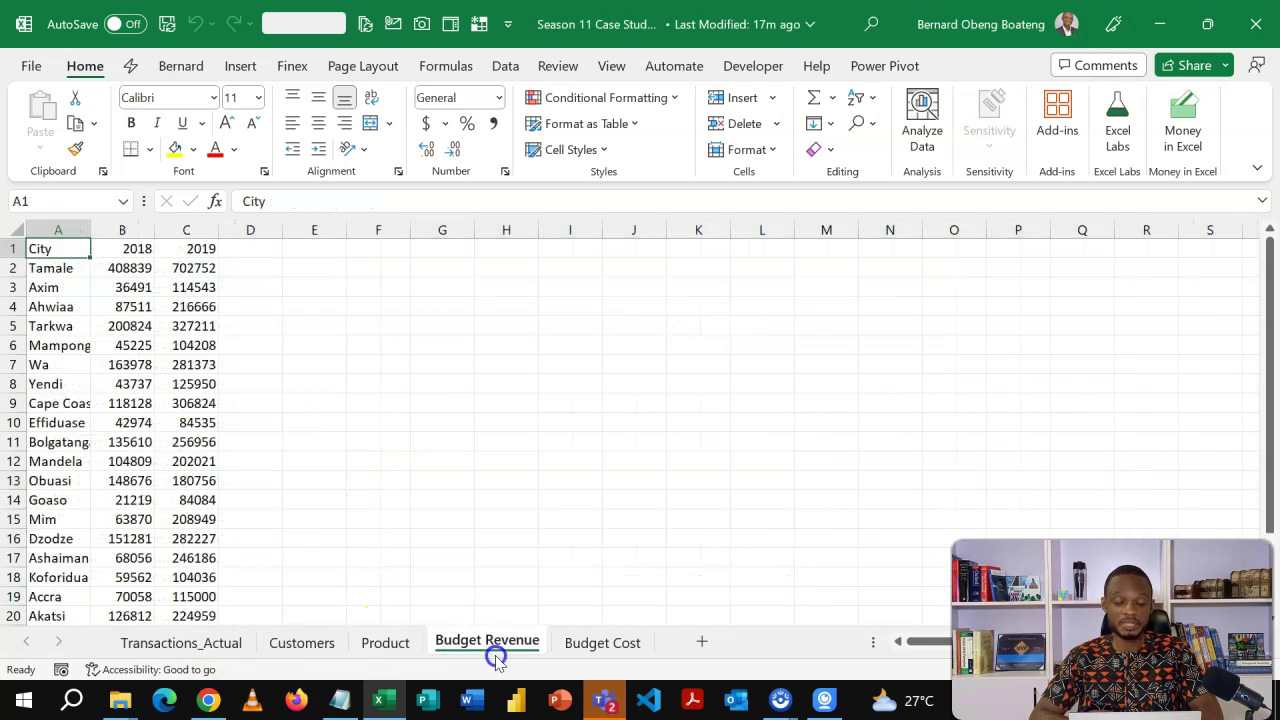
{"action": "left_click", "coordinate": [598, 641]}
{"action": "left_click", "coordinate": [229, 648]}
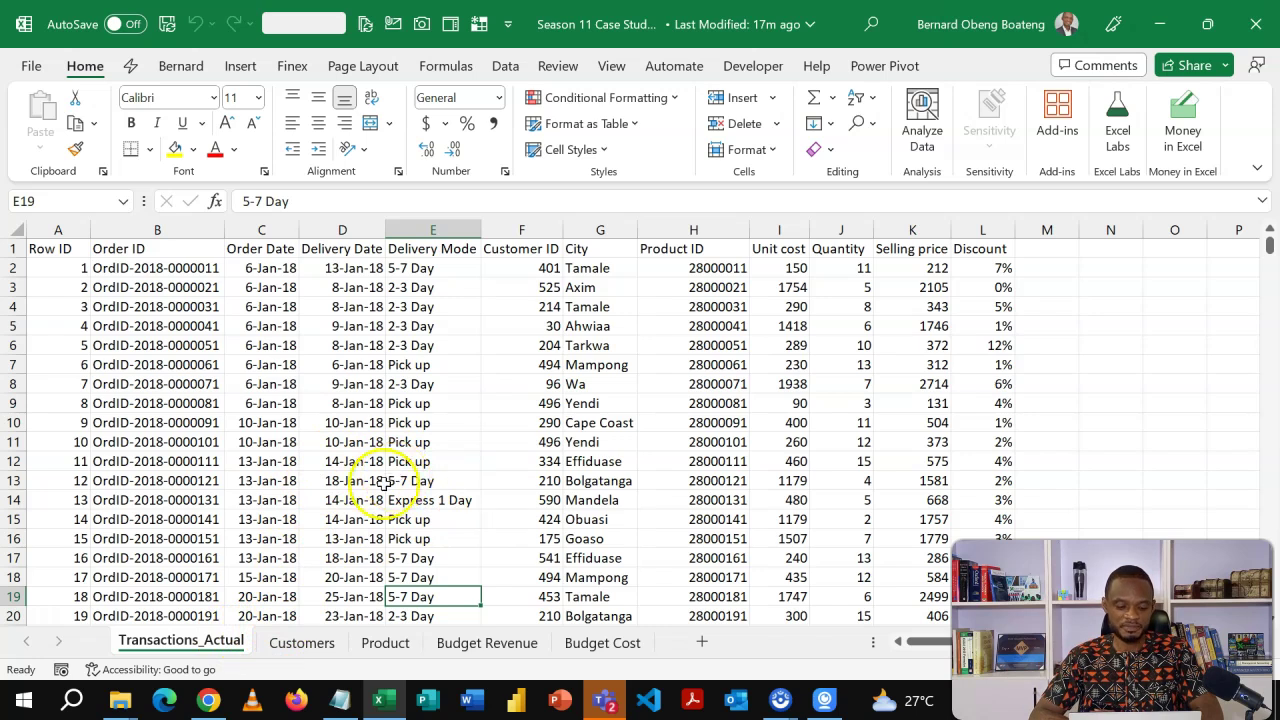
{"action": "left_click", "coordinate": [208, 700]}
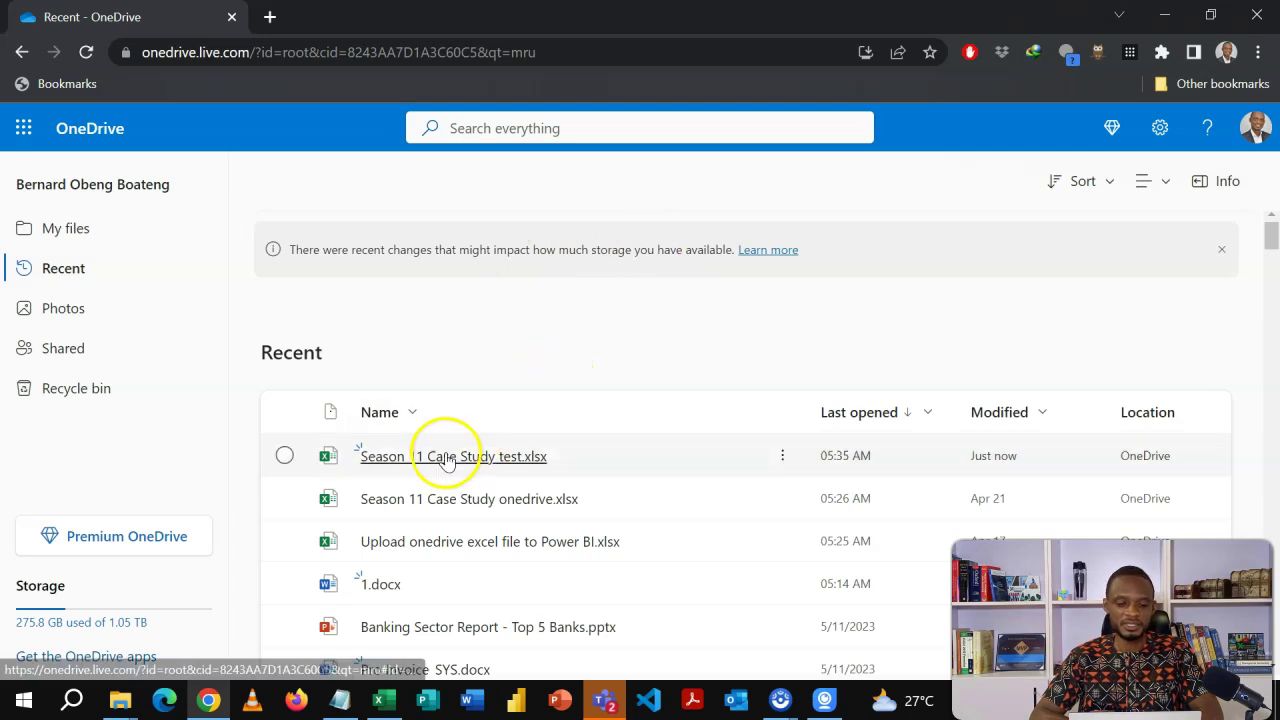
Step: Select Season 11 Case Study test.xlsx in OneDrive's Recent files list
{"action": "left_click", "coordinate": [285, 457]}
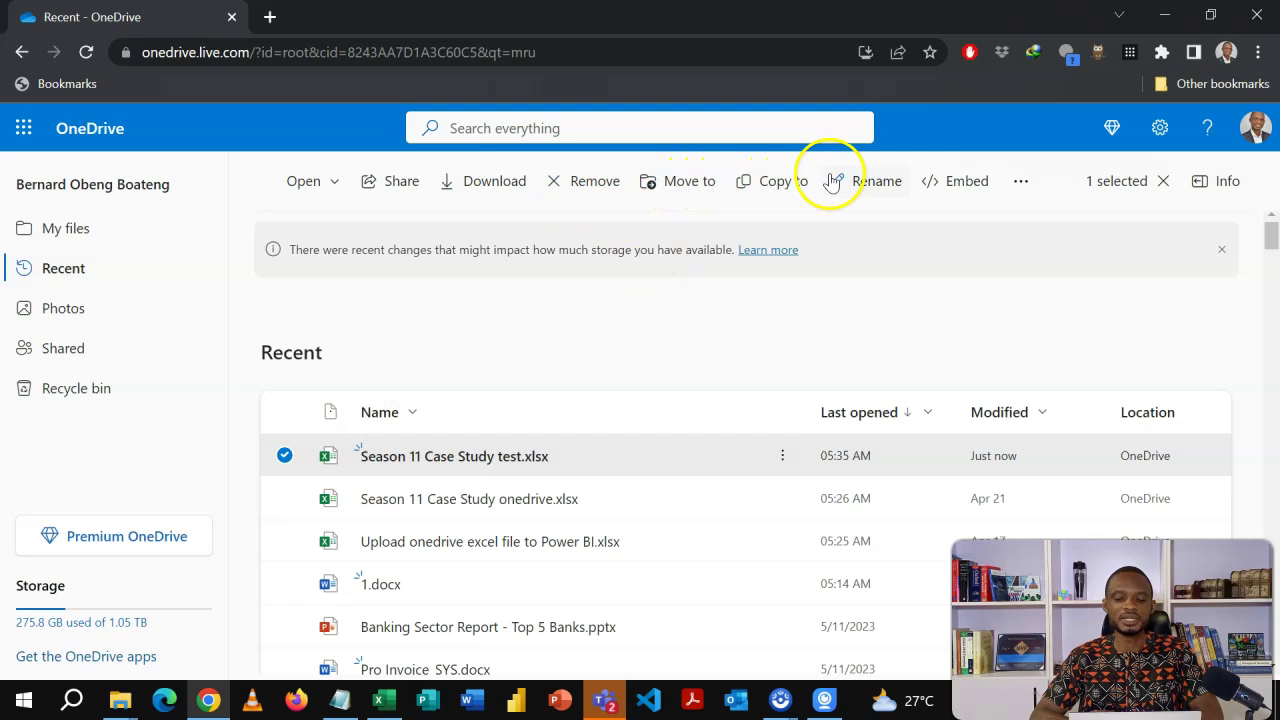
Step: Generate the workbook's iframe embed code, copy it, and paste it into a blank Notepad
{"action": "left_click", "coordinate": [928, 188]}
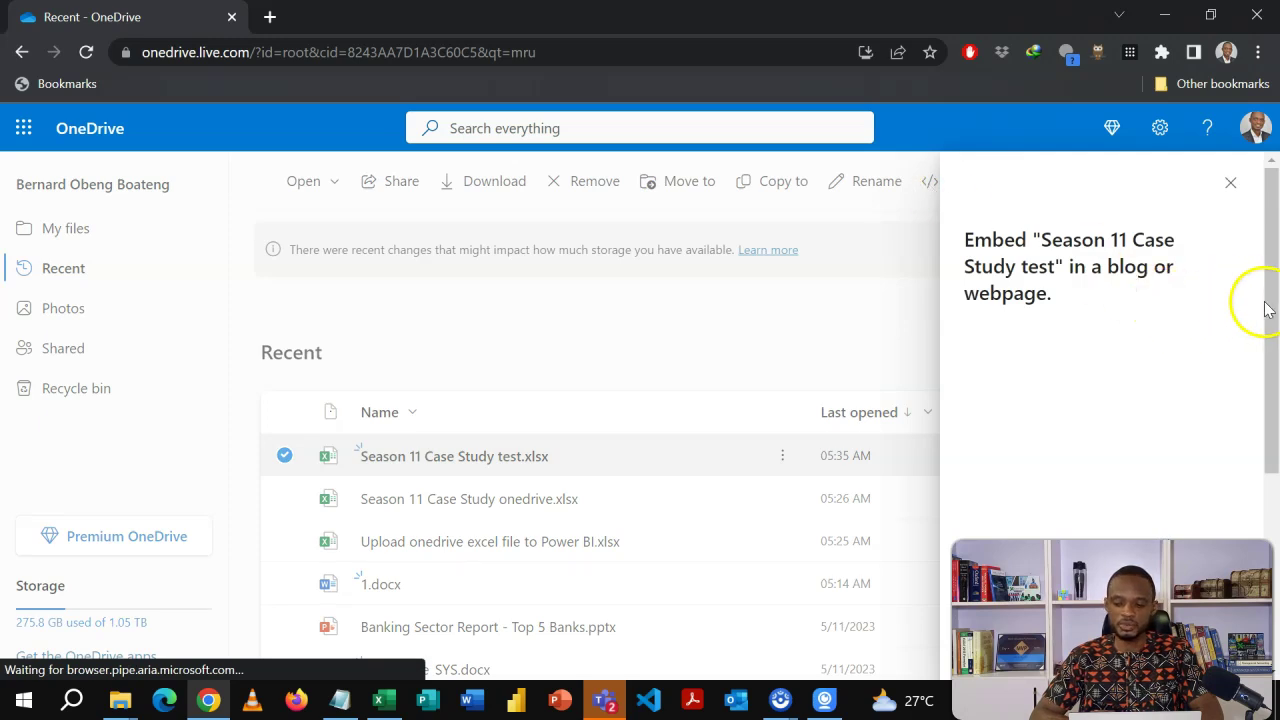
{"action": "left_click_drag", "start_coordinate": [1266, 306], "coordinate": [1266, 540]}
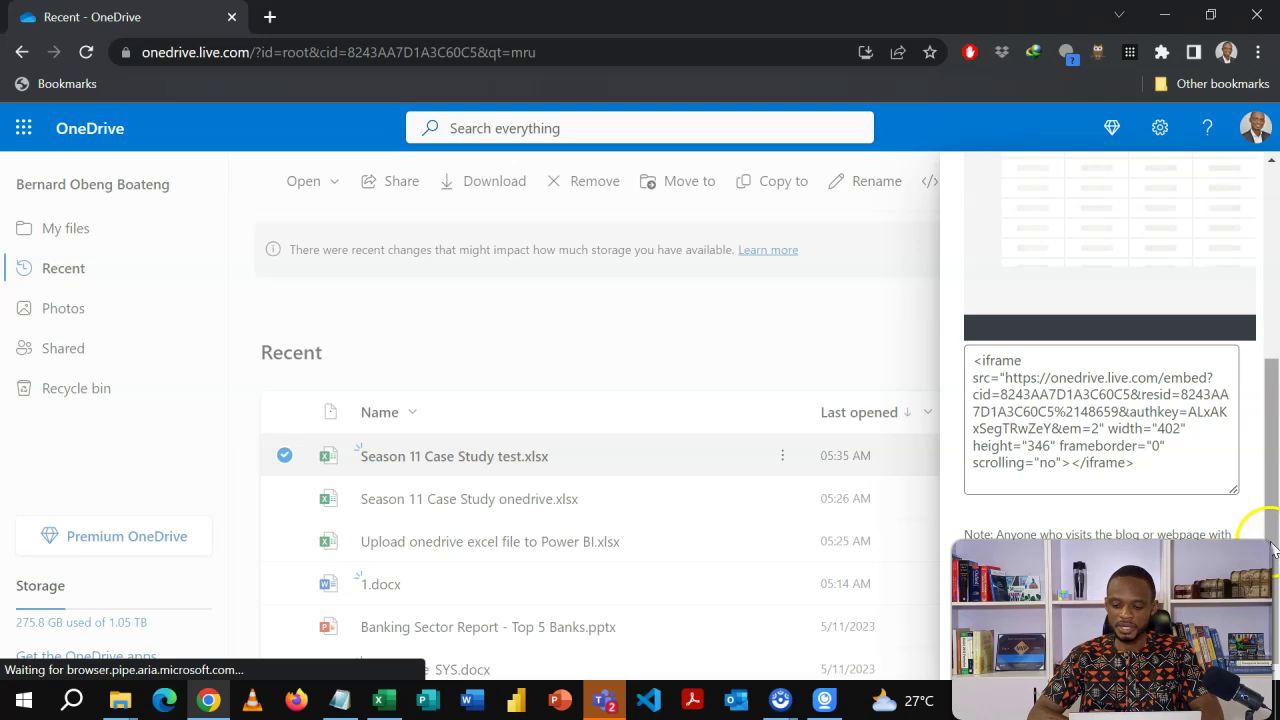
{"action": "scroll", "coordinate": [1274, 600], "scroll_direction": "up", "scroll_amount": 2}
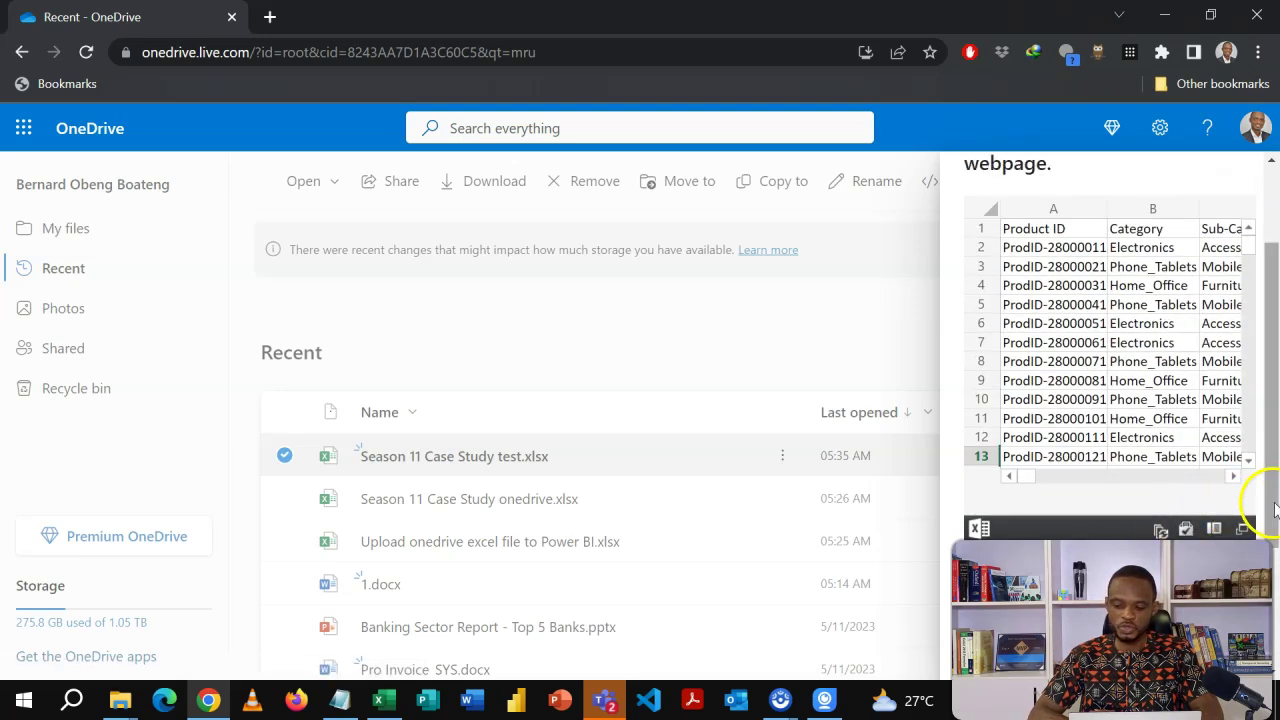
{"action": "scroll", "coordinate": [1272, 528], "scroll_direction": "down", "scroll_amount": 1}
{"action": "scroll", "coordinate": [1272, 528], "scroll_direction": "down", "scroll_amount": 2}
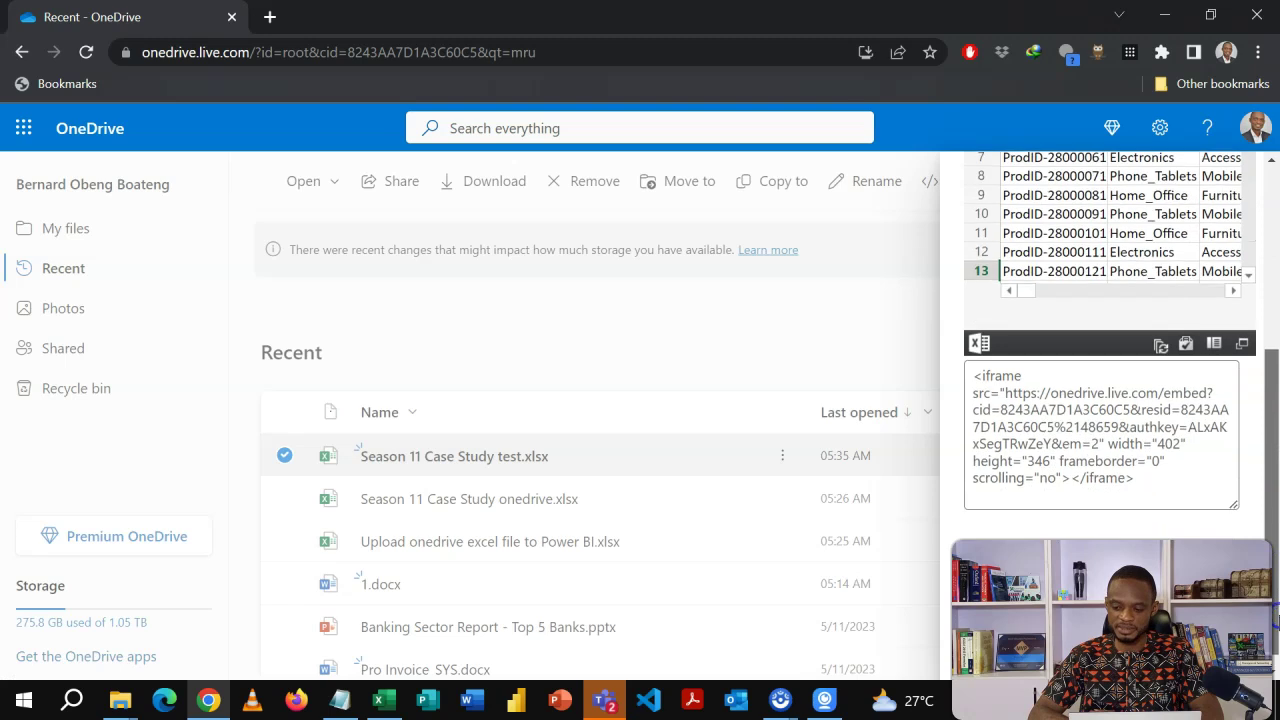
{"action": "left_click", "coordinate": [1177, 471]}
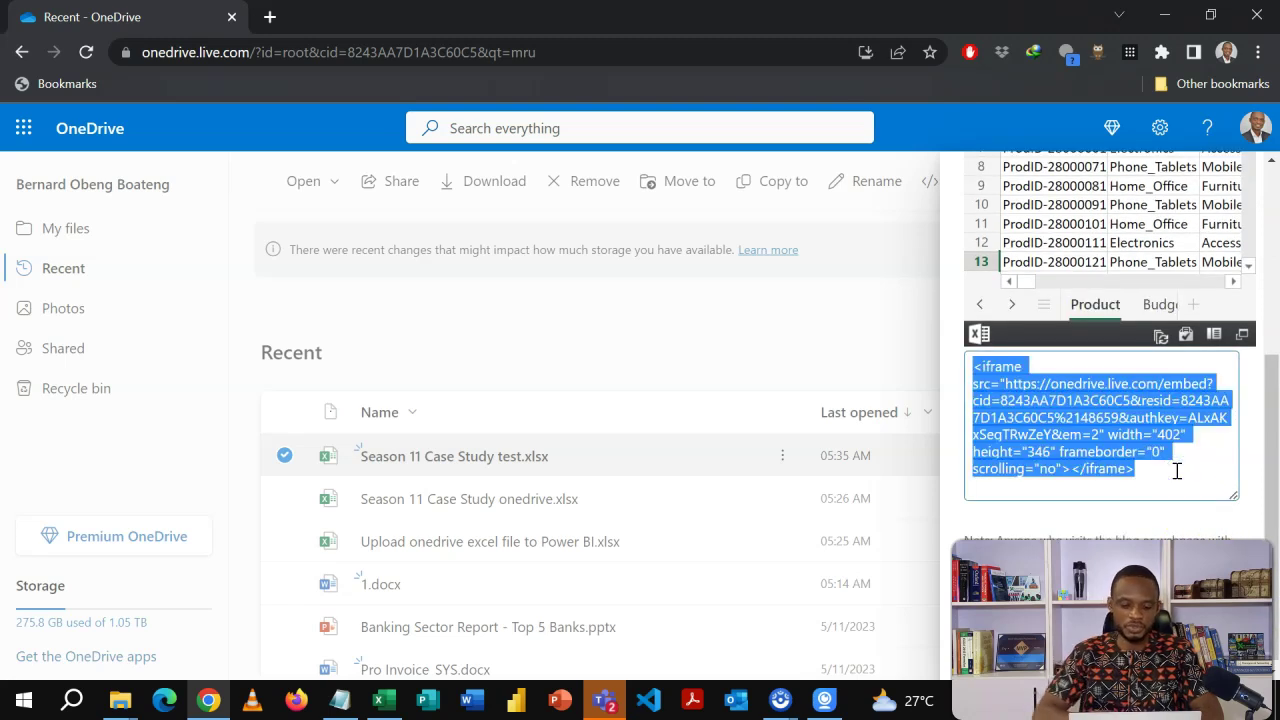
{"action": "left_click", "coordinate": [340, 700]}
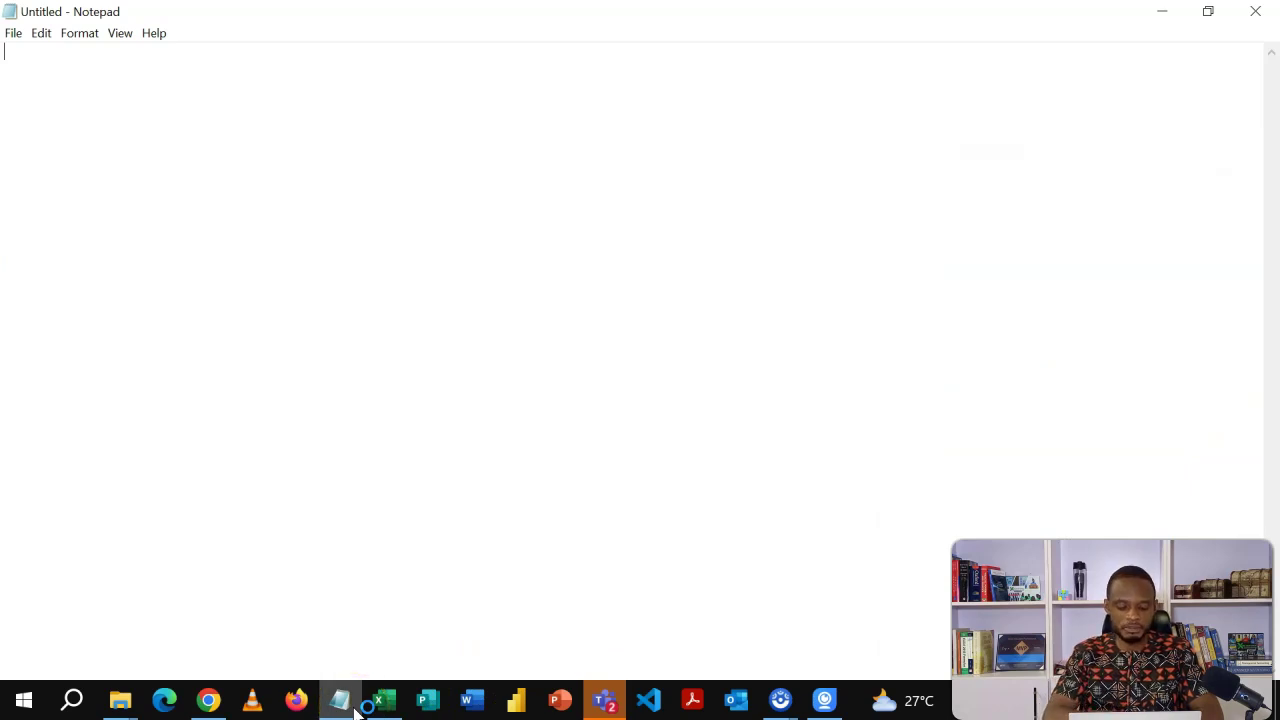
{"action": "type", "text": "<iframe src=\"https://onedrive.live.com/embed?cid=8243AA7D1A3C60C5&resid=8243AA7D1A3C60C5%2148659&authkey=ALxAKxSegTRwZeY&em=2\" width=\"402\" height=\"346\" frameborder=\"0\" scrolling=\"no\"></iframe>"}
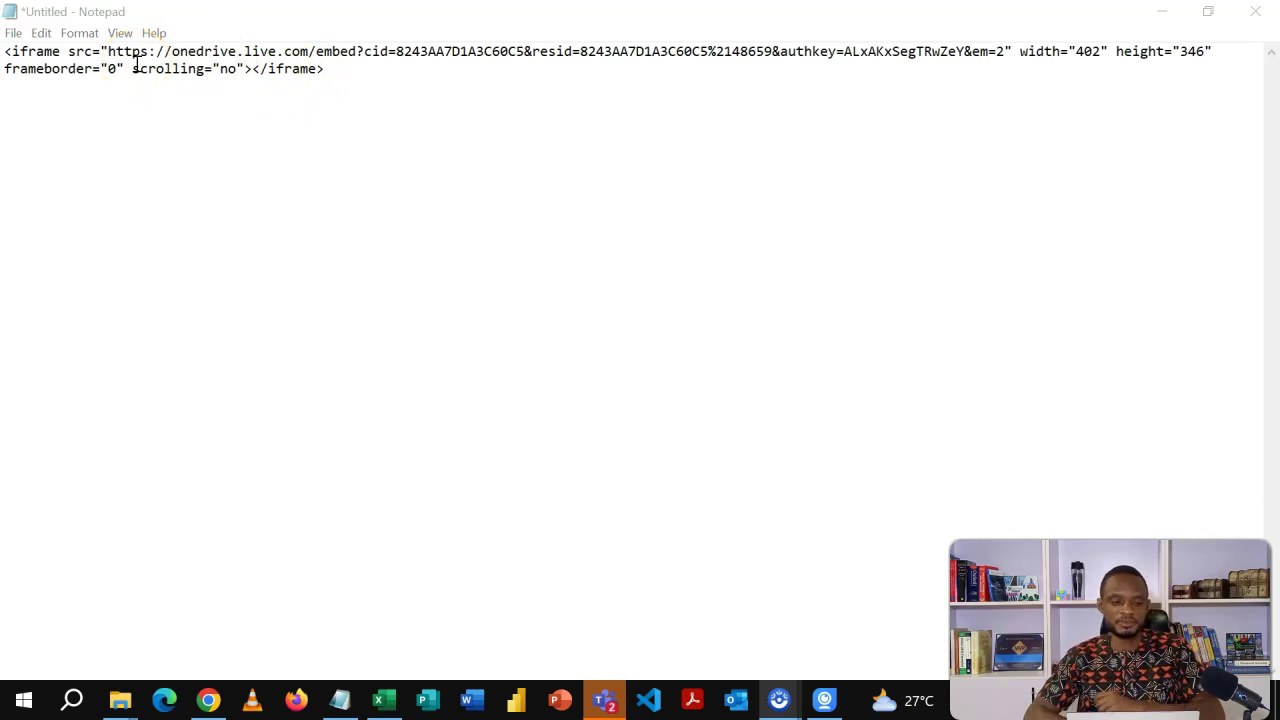
Step: Delete the iframe tag text around the link, leaving only the URL ending in em=2
{"action": "left_click", "coordinate": [105, 82]}
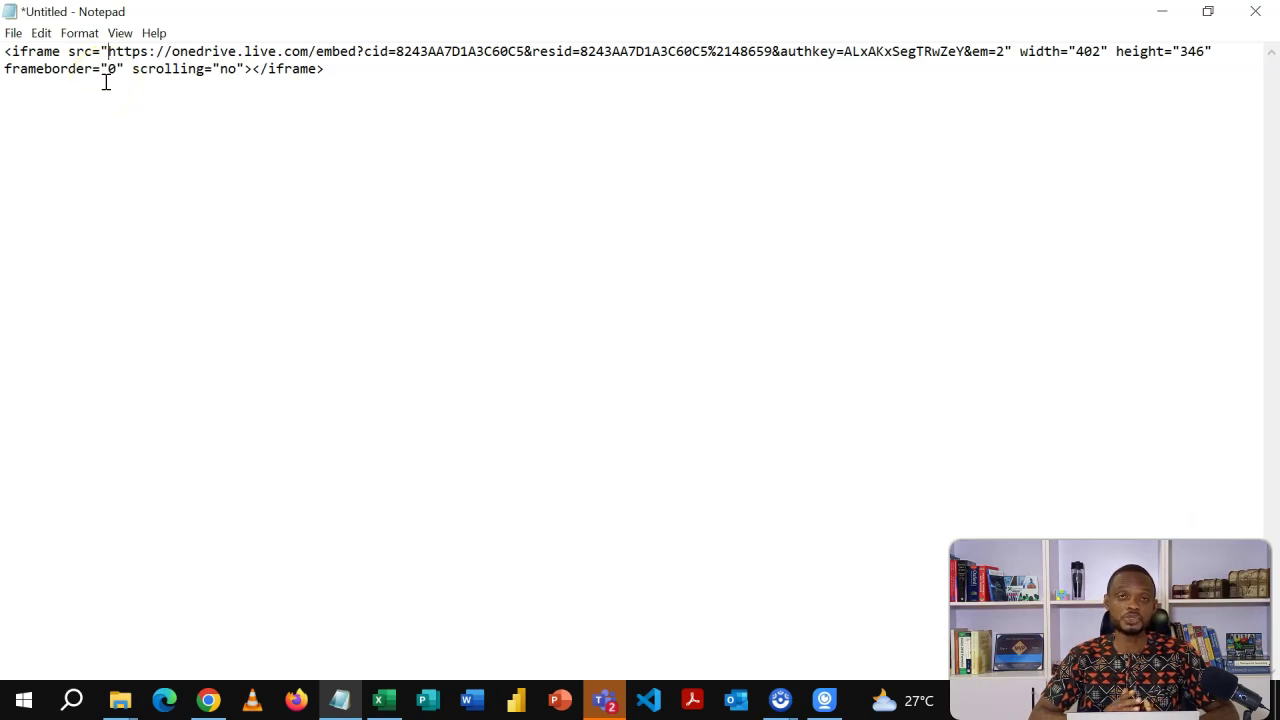
{"action": "left_click_drag", "start_coordinate": [107, 52], "coordinate": [4, 51]}
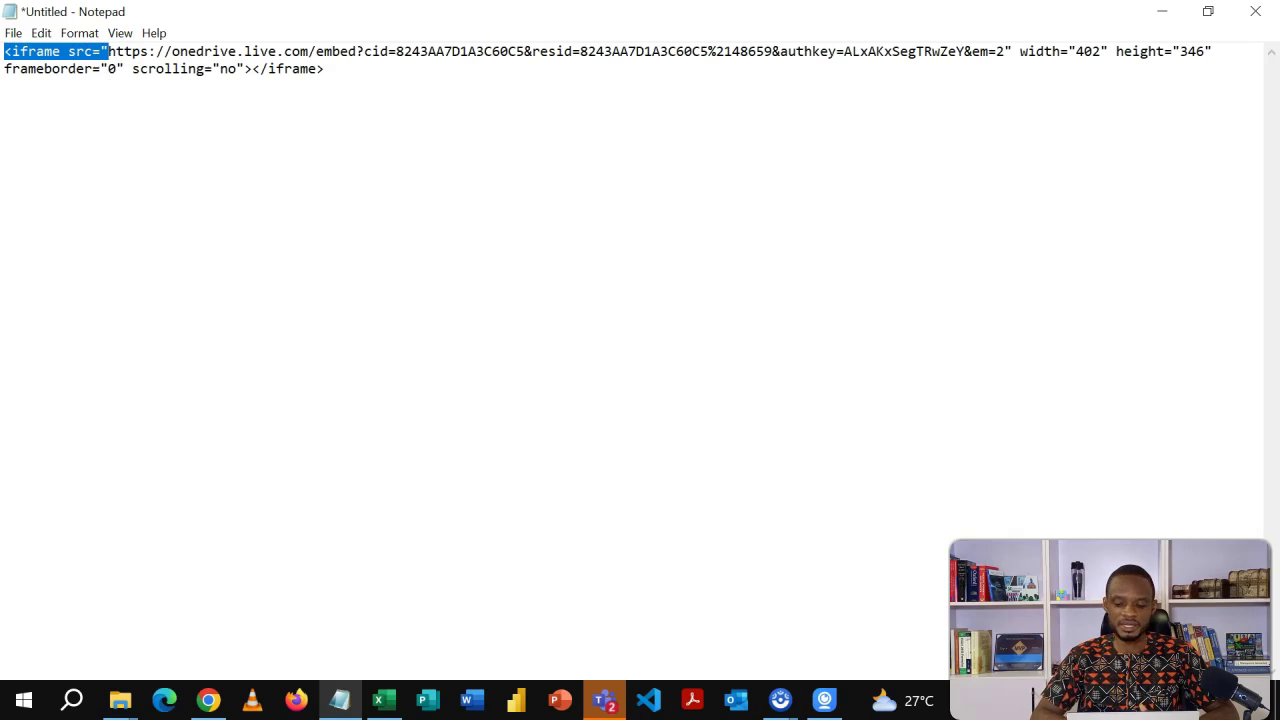
{"action": "key", "text": "BackSpace"}
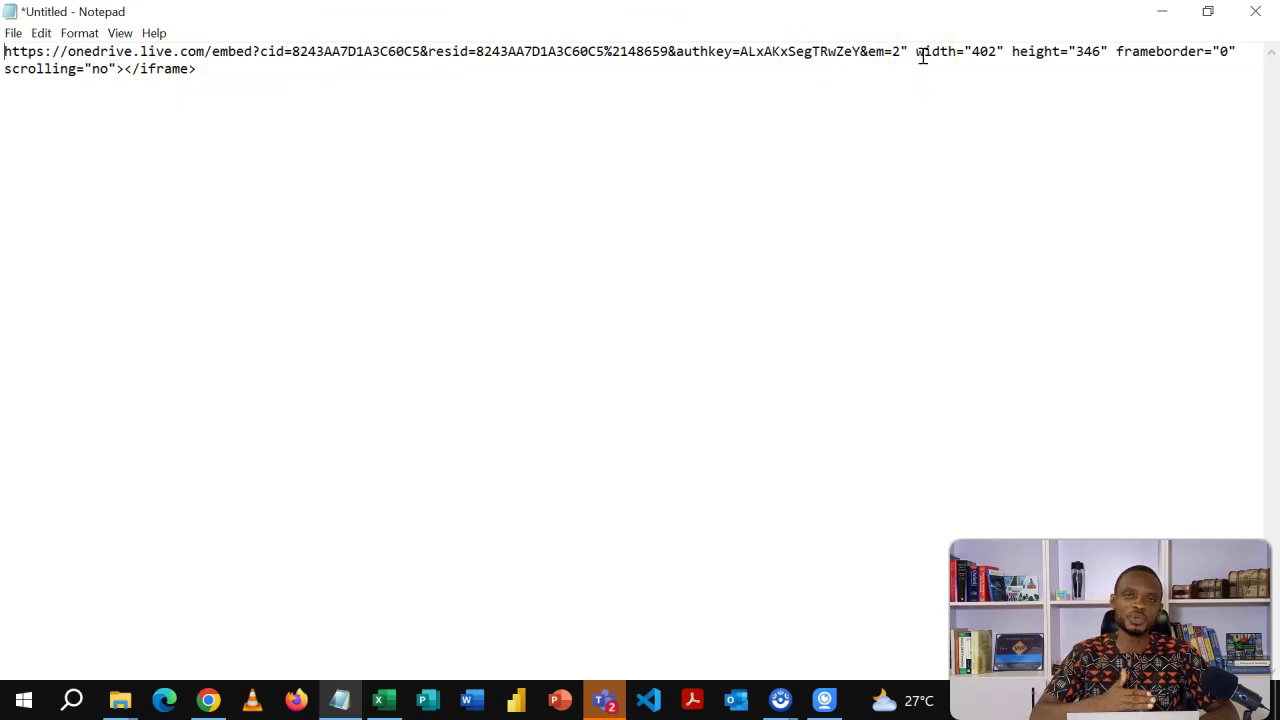
{"action": "left_click_drag", "start_coordinate": [901, 51], "coordinate": [971, 86]}
{"action": "key", "text": "Delete"}
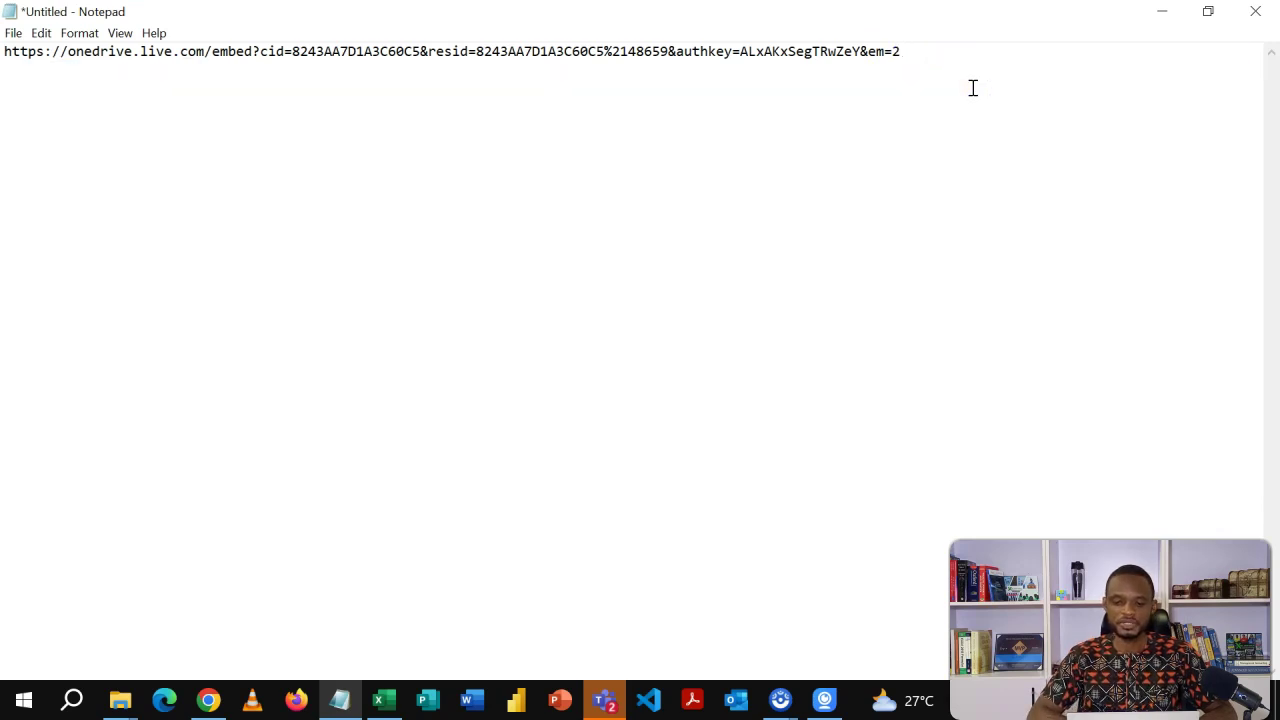
Step: Change 'embed' to 'download' in the OneDrive URL and copy the whole link
{"action": "left_click_drag", "start_coordinate": [903, 51], "coordinate": [741, 57]}
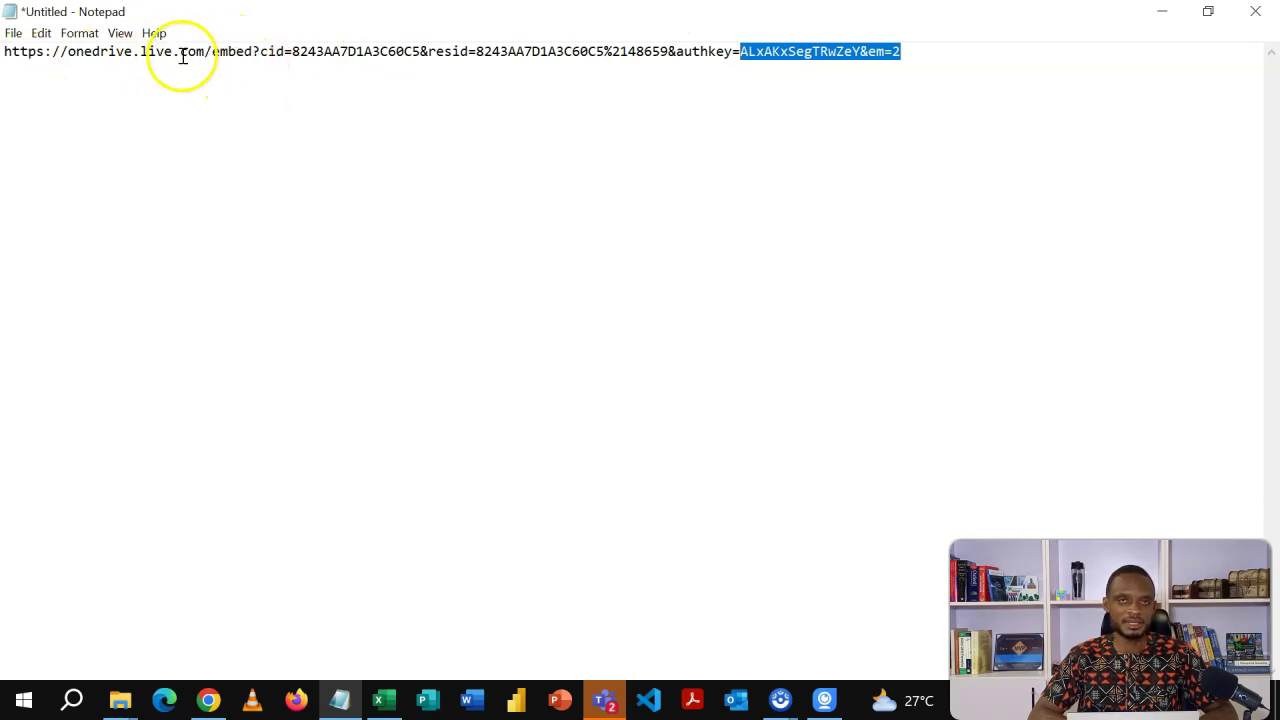
{"action": "left_click", "coordinate": [253, 51]}
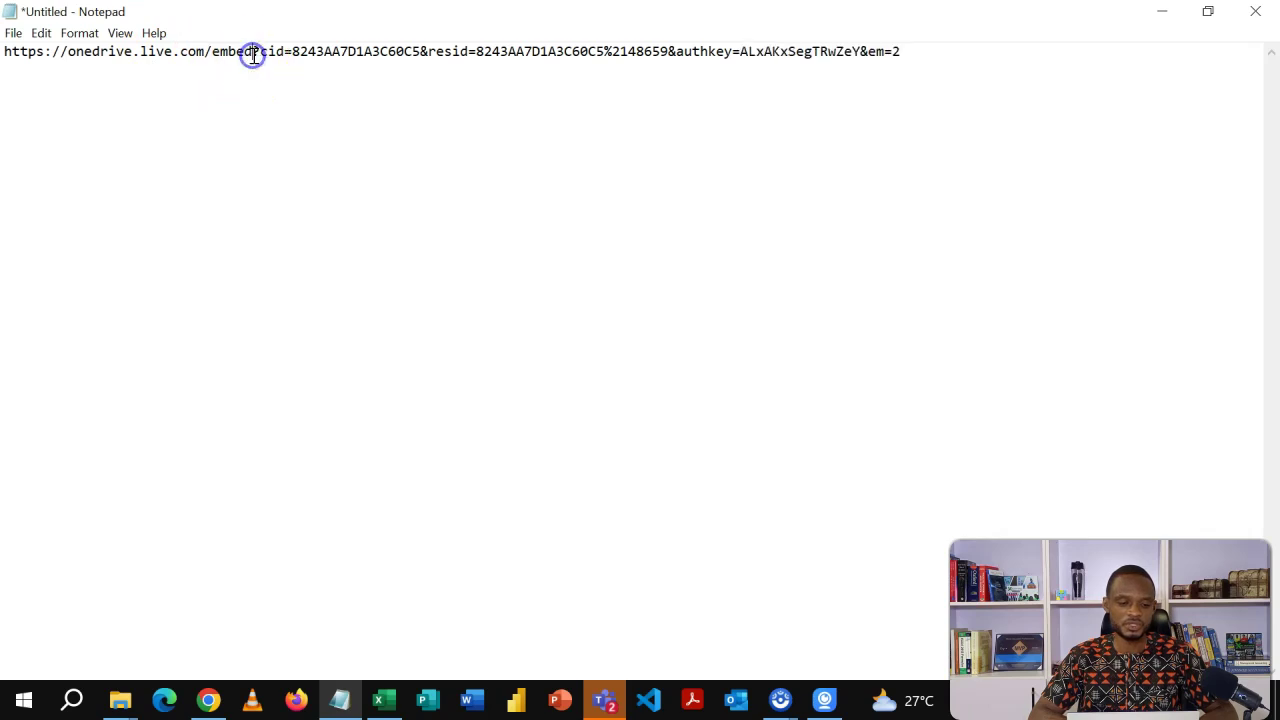
{"action": "key", "text": "BackSpace"}
{"action": "key", "text": "BackSpace"}
{"action": "key", "text": "BackSpace"}
{"action": "key", "text": "BackSpace"}
{"action": "key", "text": "BackSpace"}
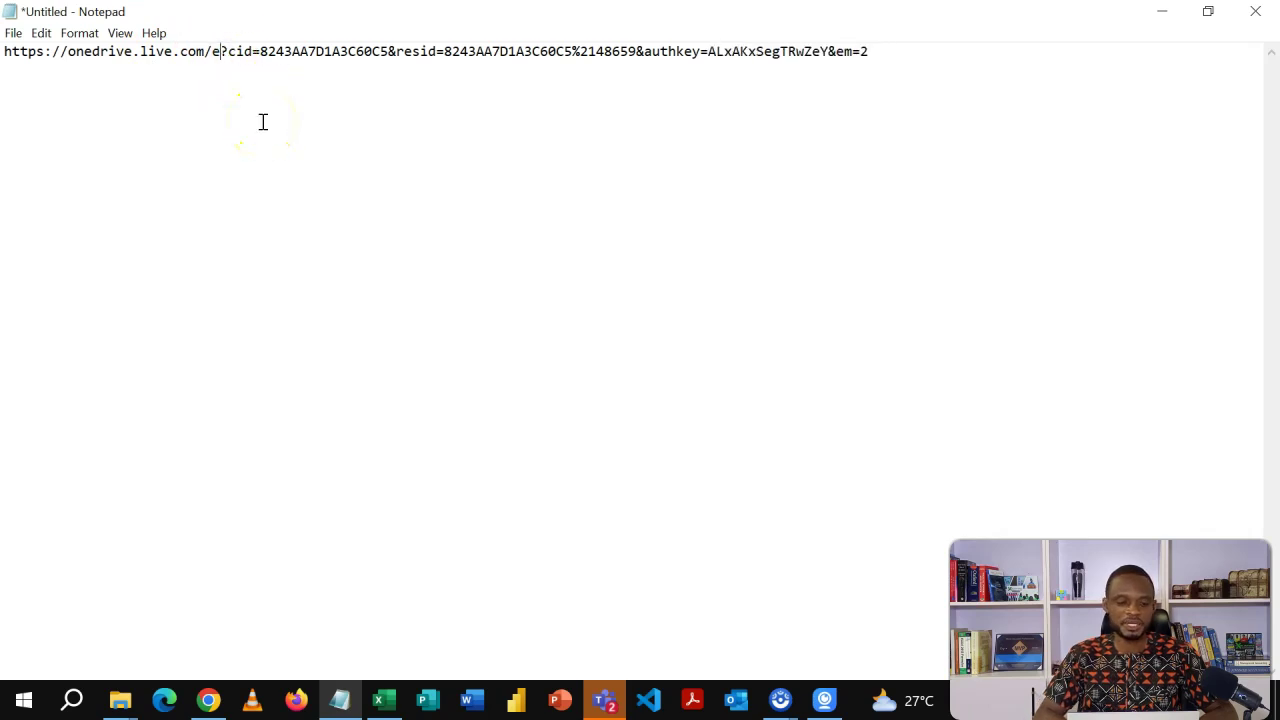
{"action": "type", "text": "downloa"}
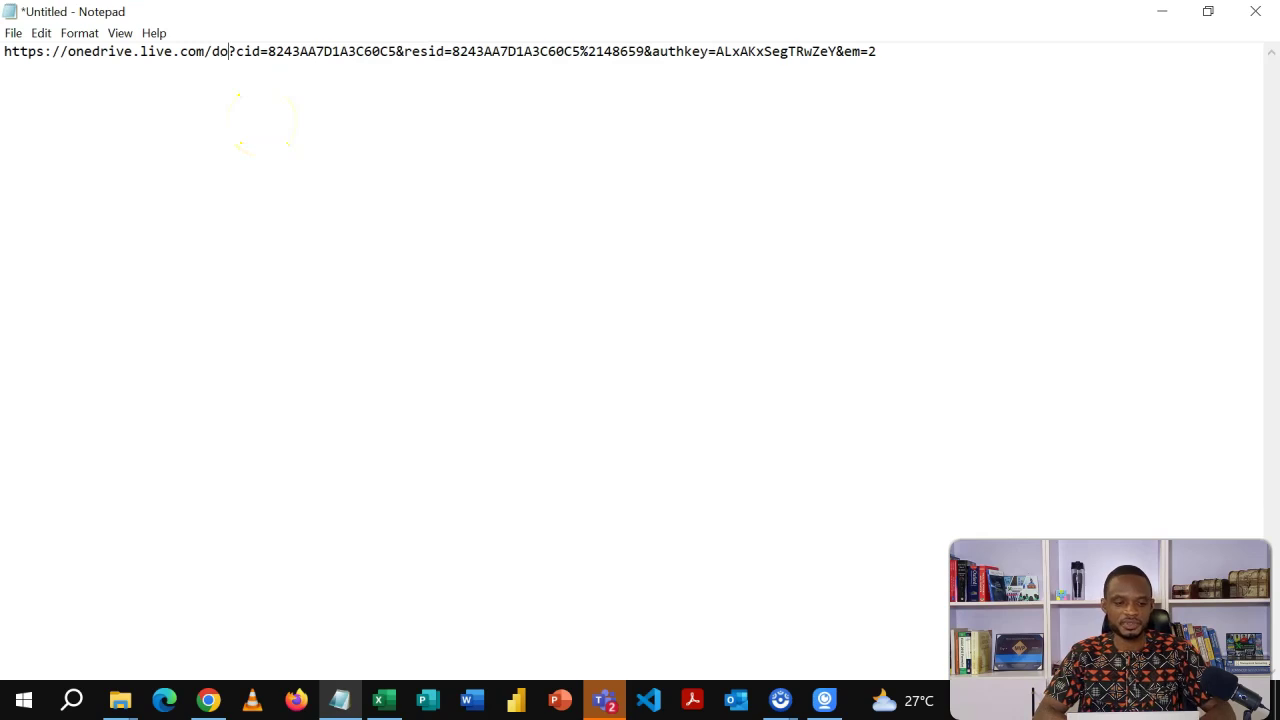
{"action": "type", "text": "d"}
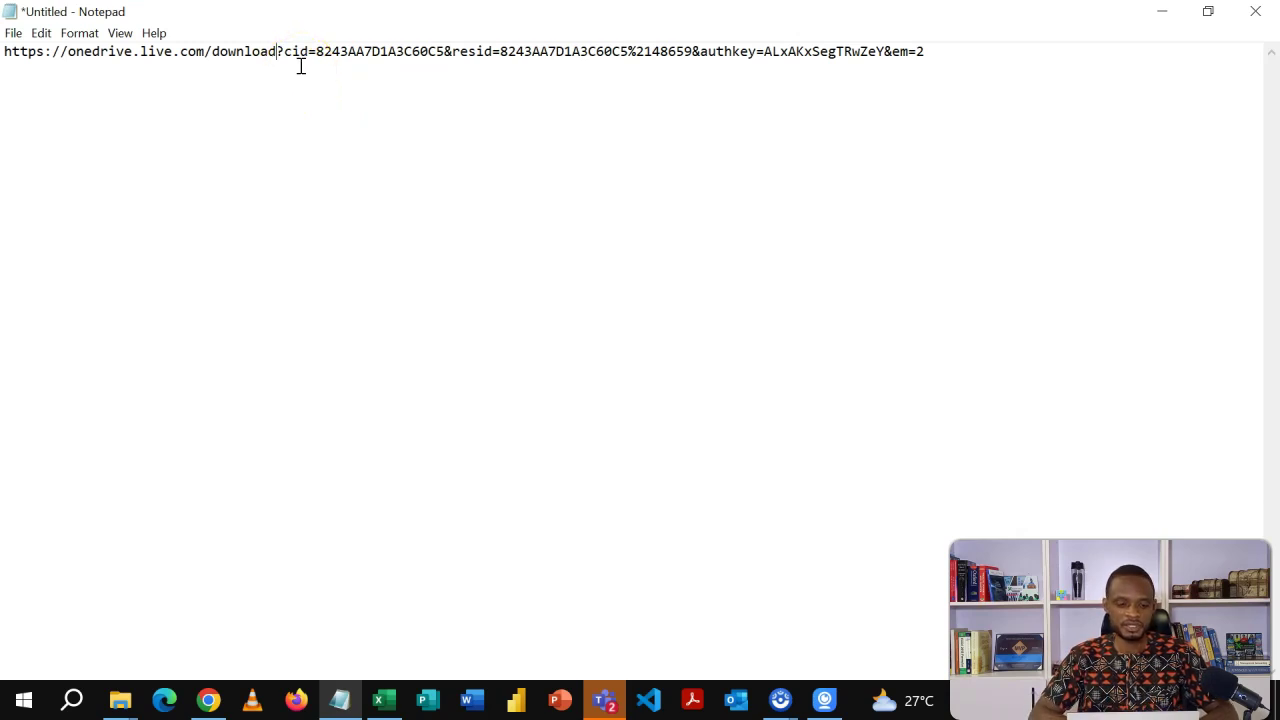
{"action": "key", "text": "ctrl+a"}
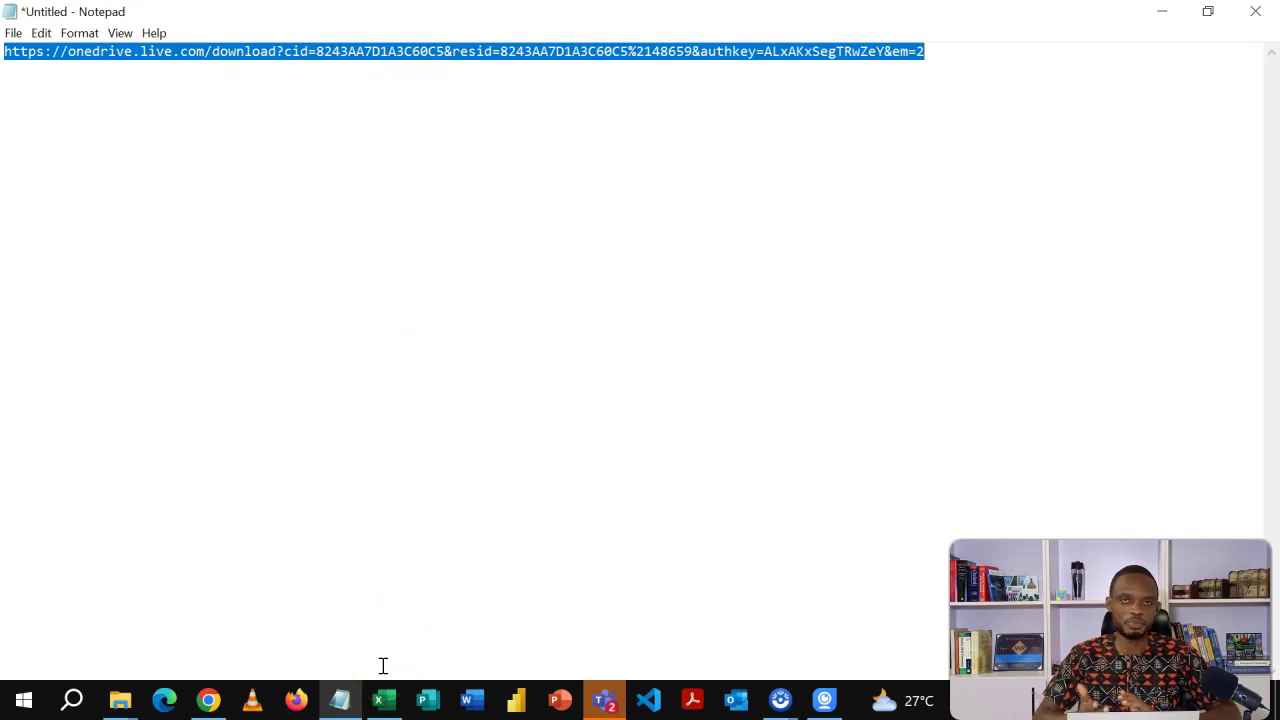
{"action": "left_click", "coordinate": [383, 700]}
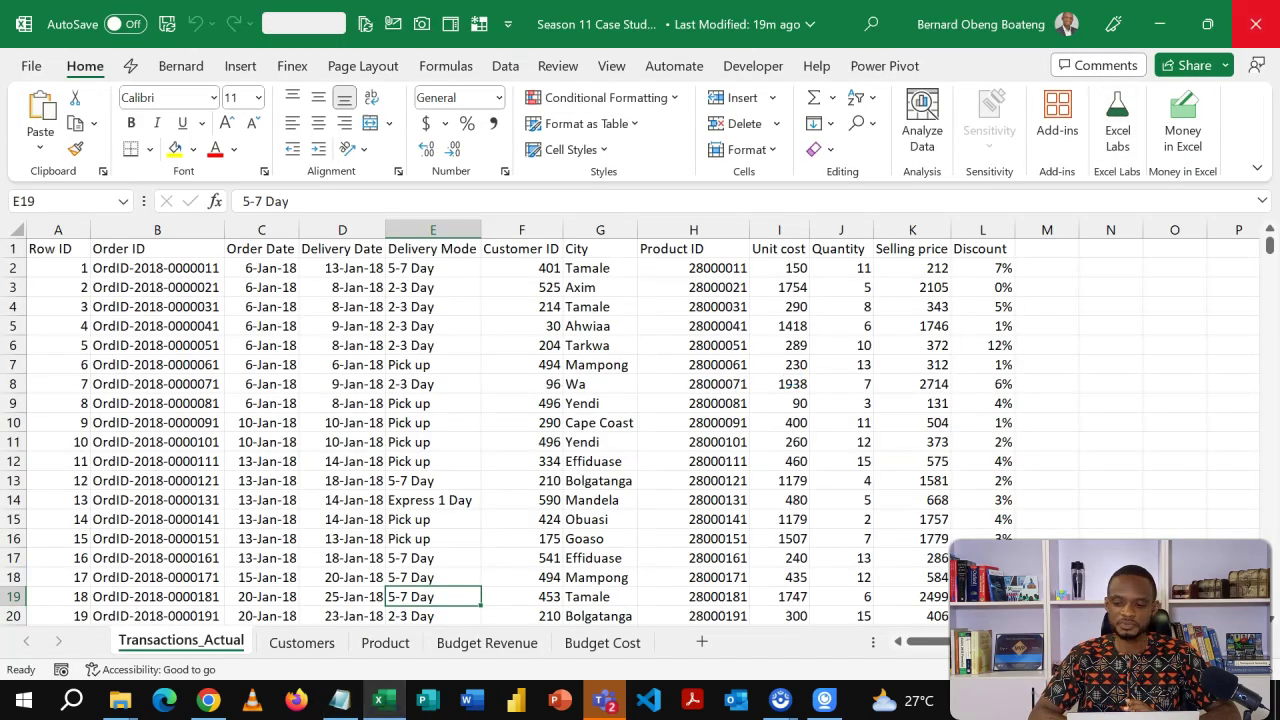
Step: Create a new blank workbook and start a From Web import with the OneDrive download URL pasted
{"action": "left_click", "coordinate": [694, 368]}
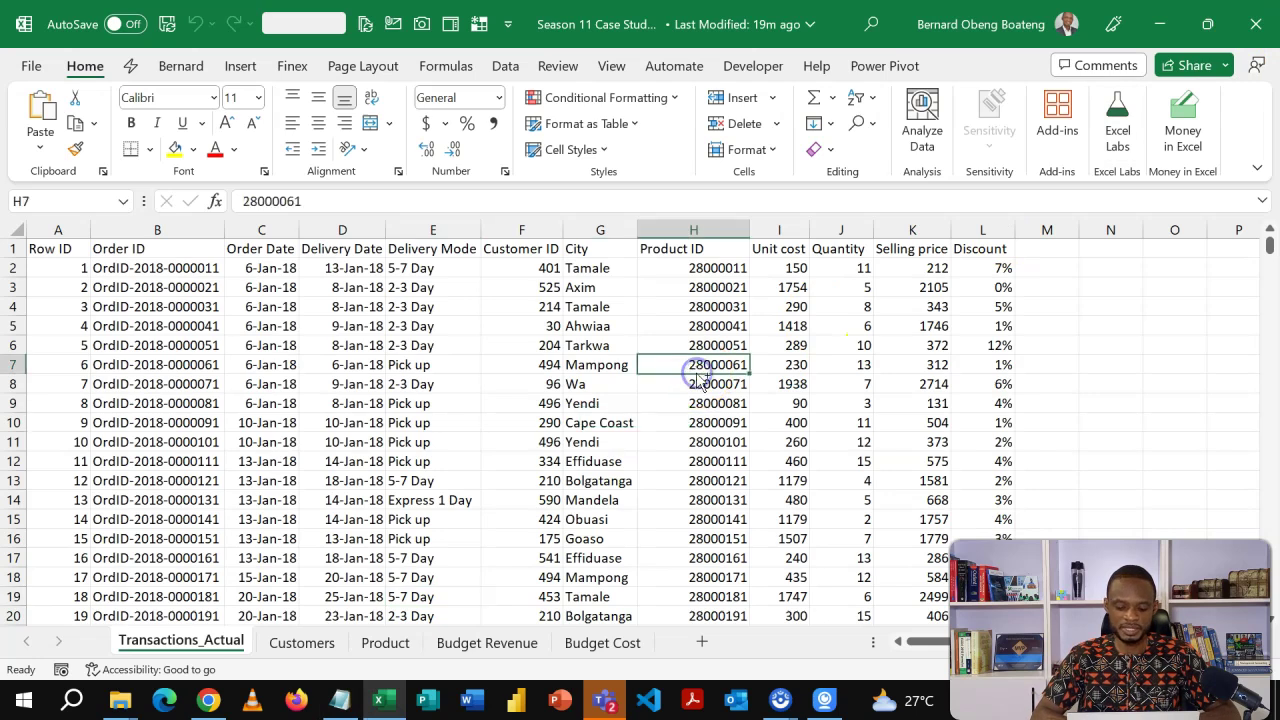
{"action": "key", "text": "ctrl+n"}
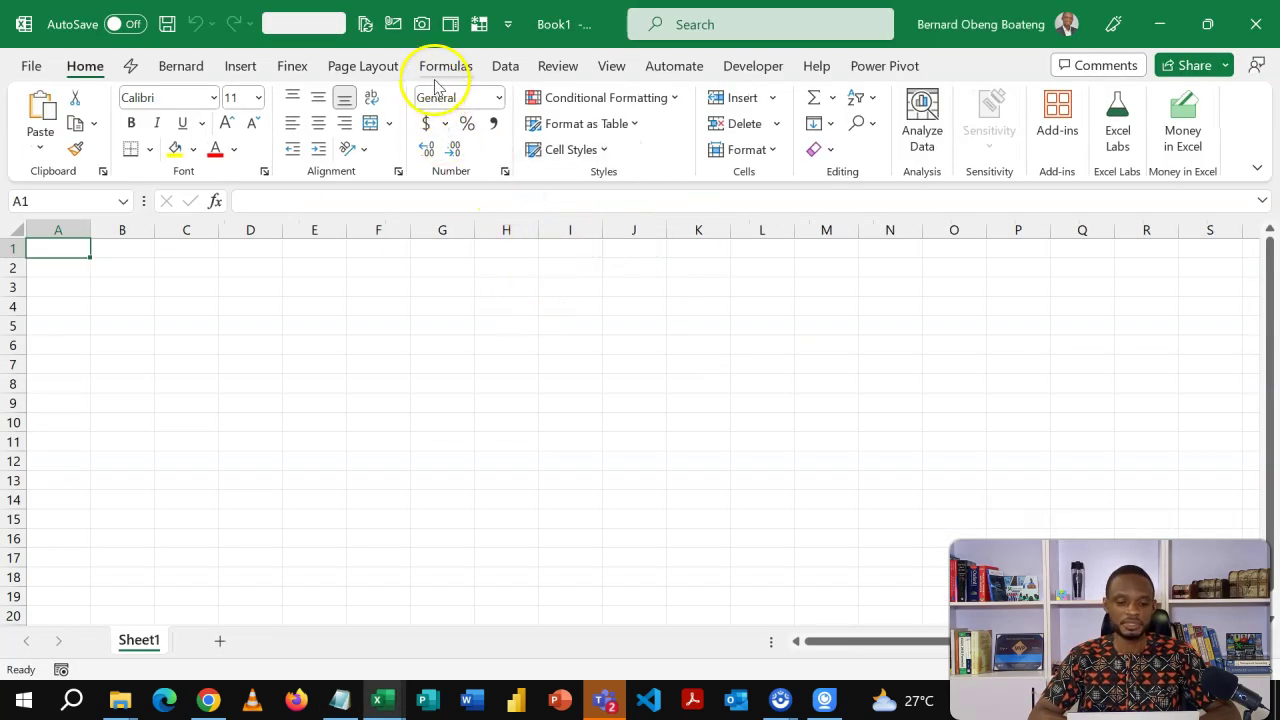
{"action": "left_click", "coordinate": [507, 70]}
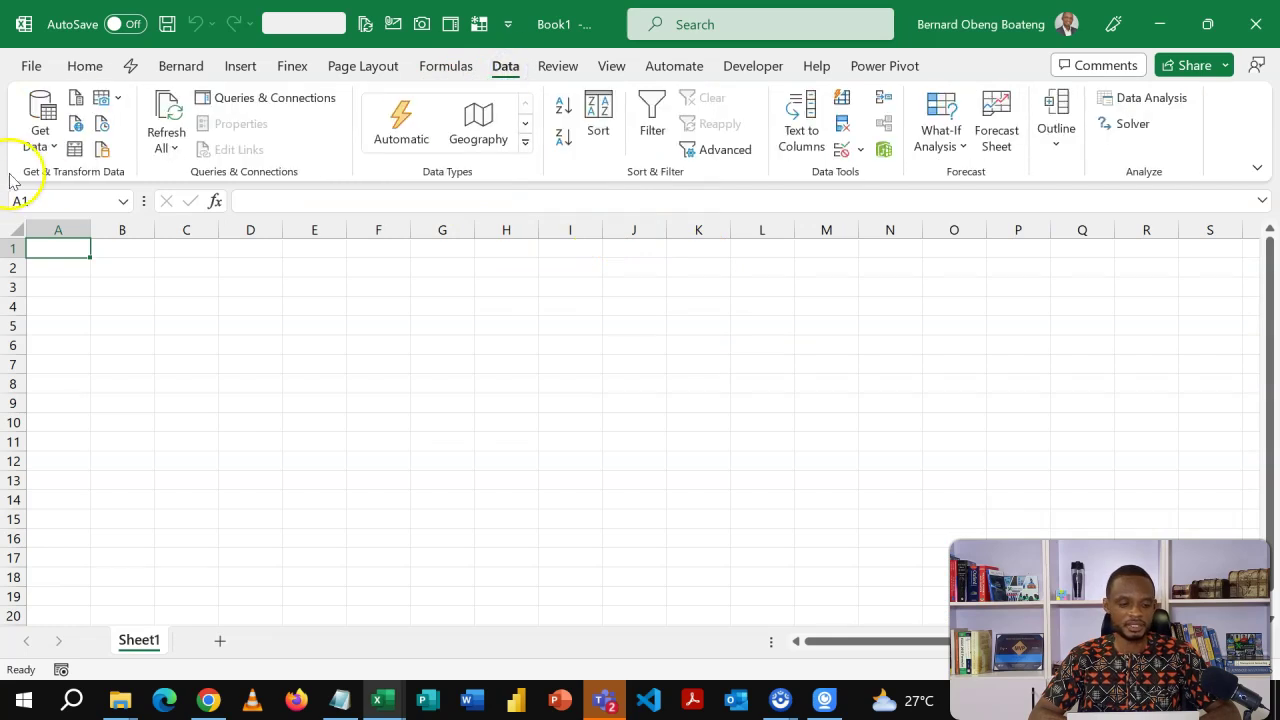
{"action": "left_click", "coordinate": [35, 146]}
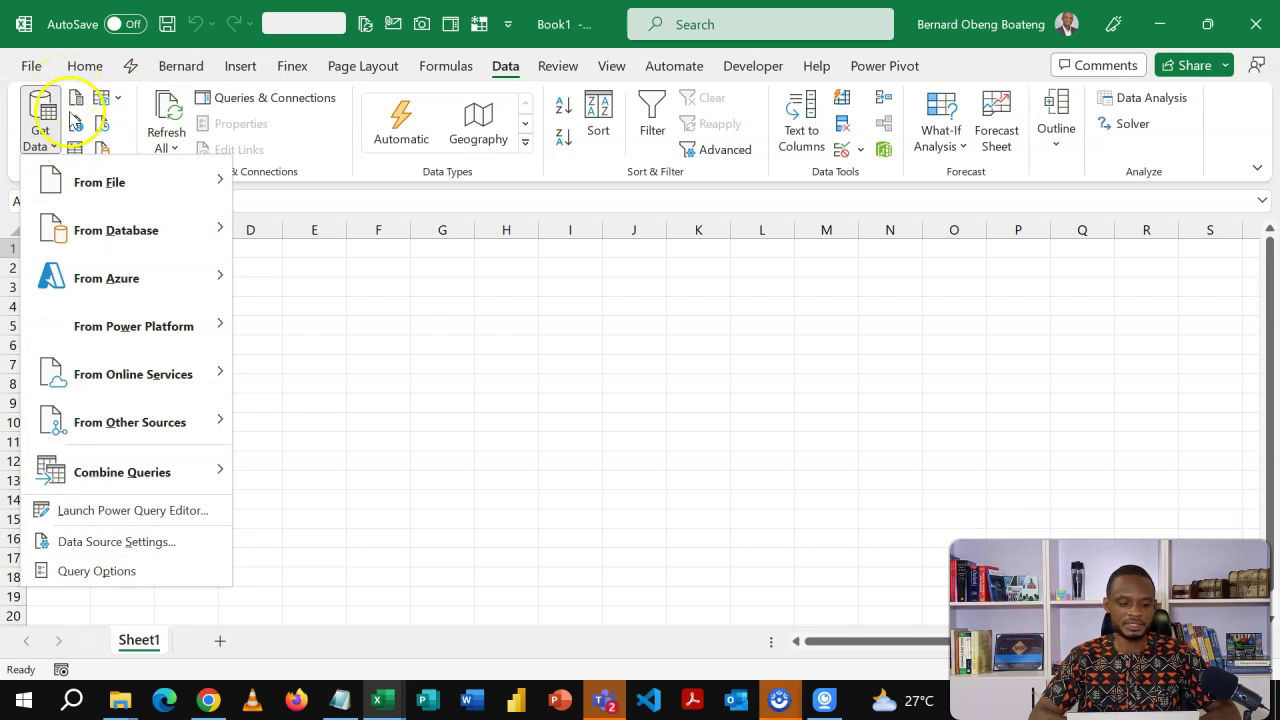
{"action": "mouse_move", "coordinate": [95, 432]}
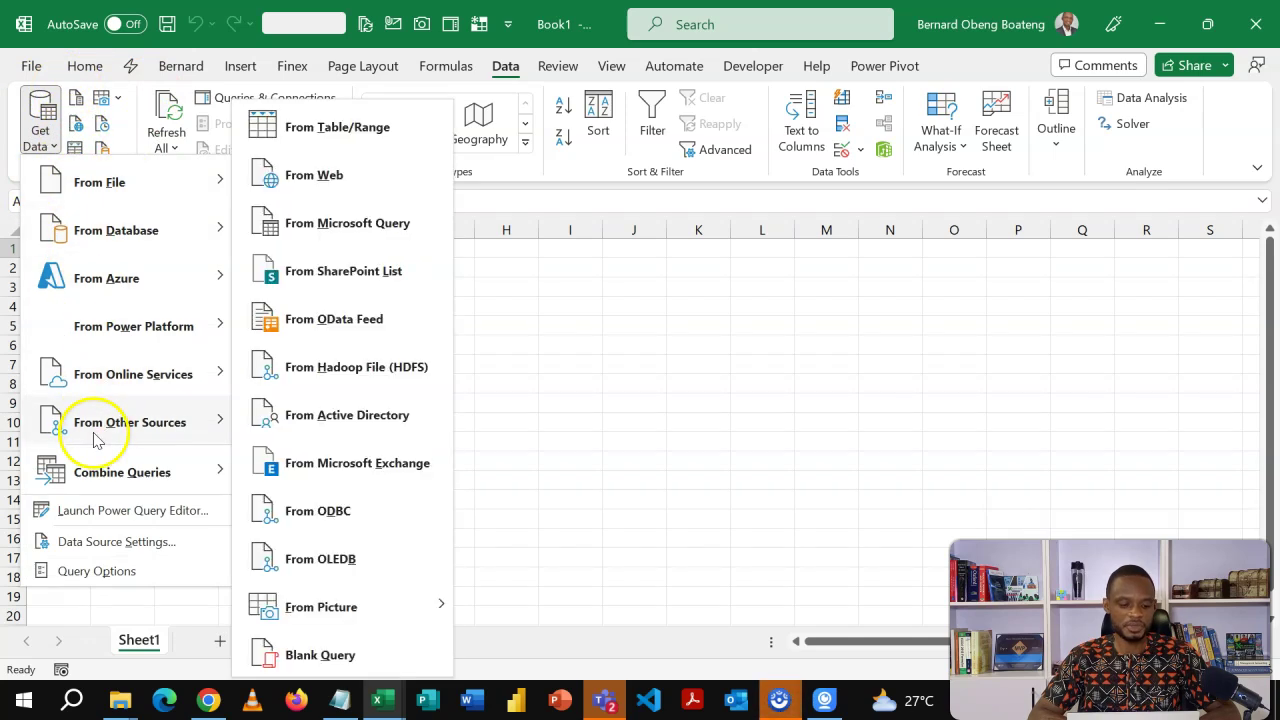
{"action": "left_click", "coordinate": [336, 193]}
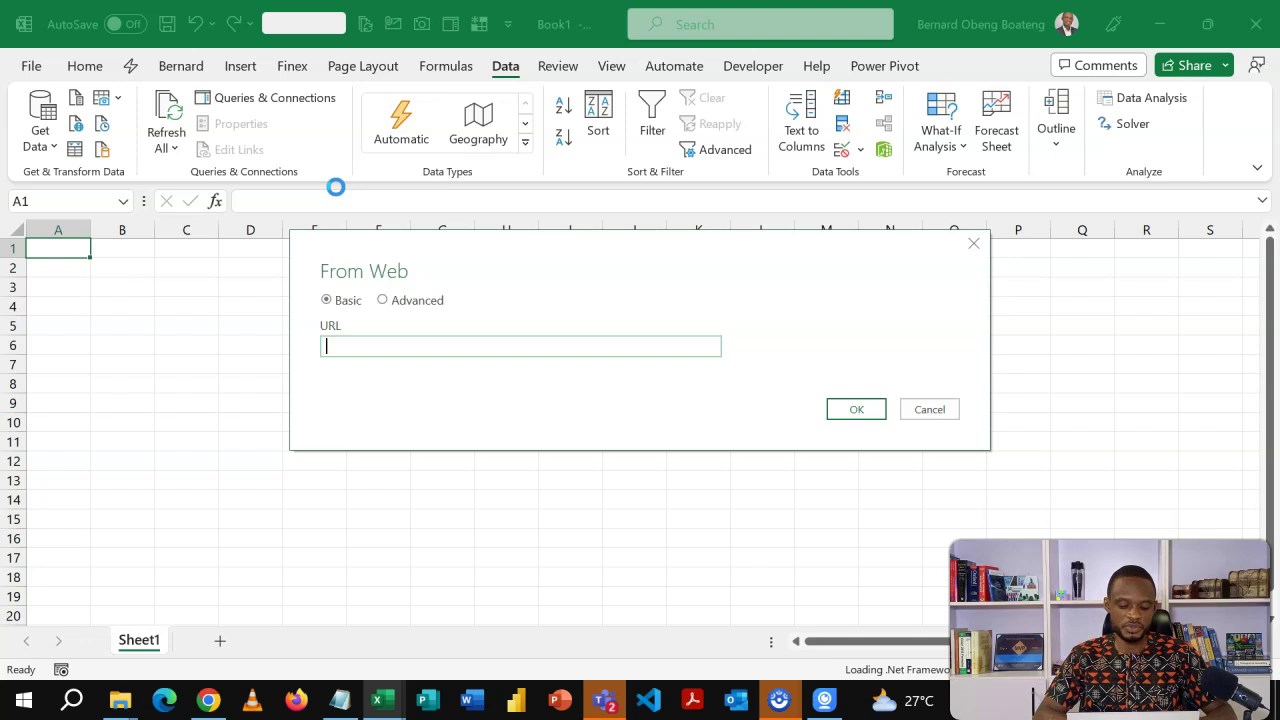
{"action": "key", "text": "ctrl+v"}
Step: Confirm the pasted OneDrive download URL to connect and load the Navigator
{"action": "left_click", "coordinate": [849, 410]}
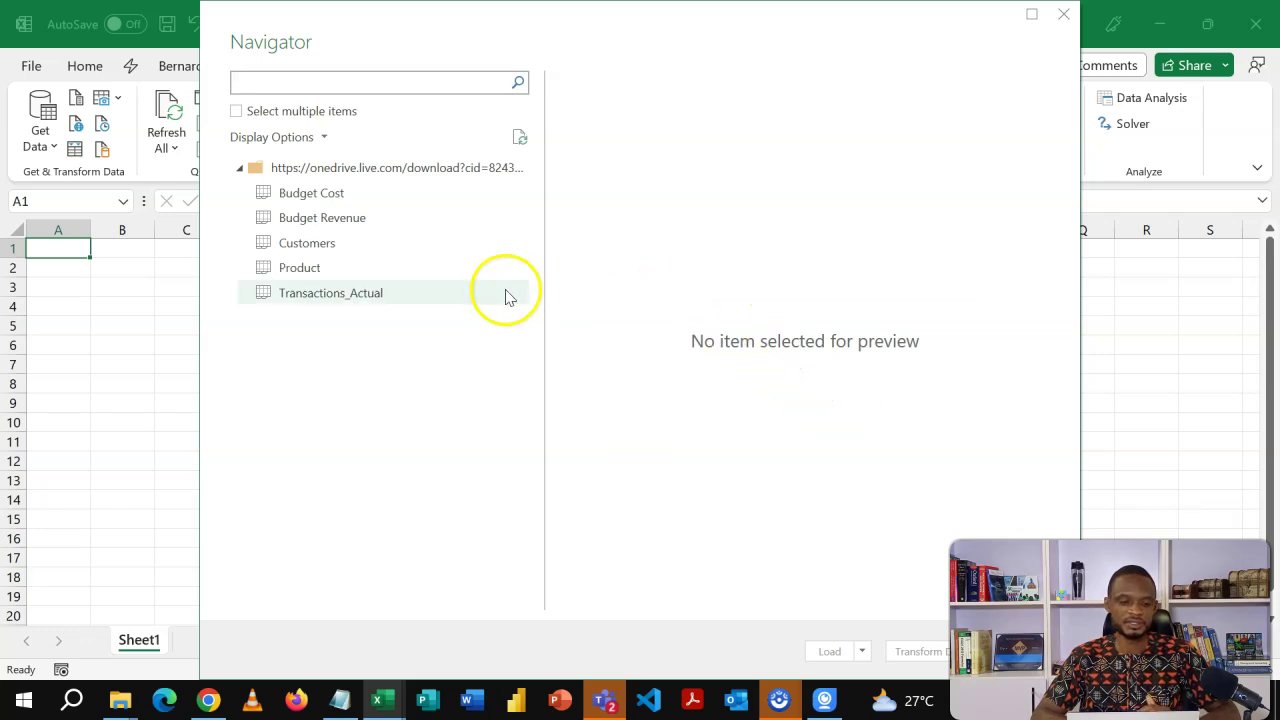
Step: Preview Budget Cost, Budget Revenue, Customers, Product and Transactions_Actual, then select the workbook source
{"action": "left_click", "coordinate": [385, 205]}
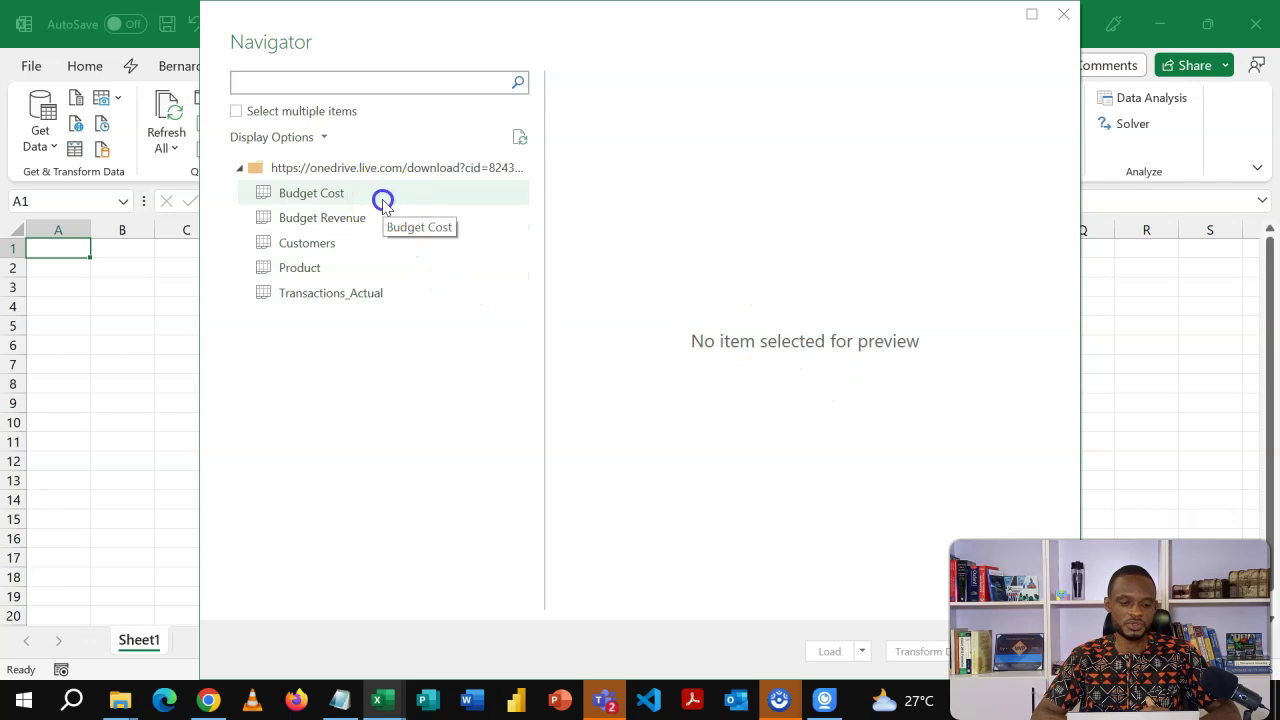
{"action": "left_click", "coordinate": [380, 217]}
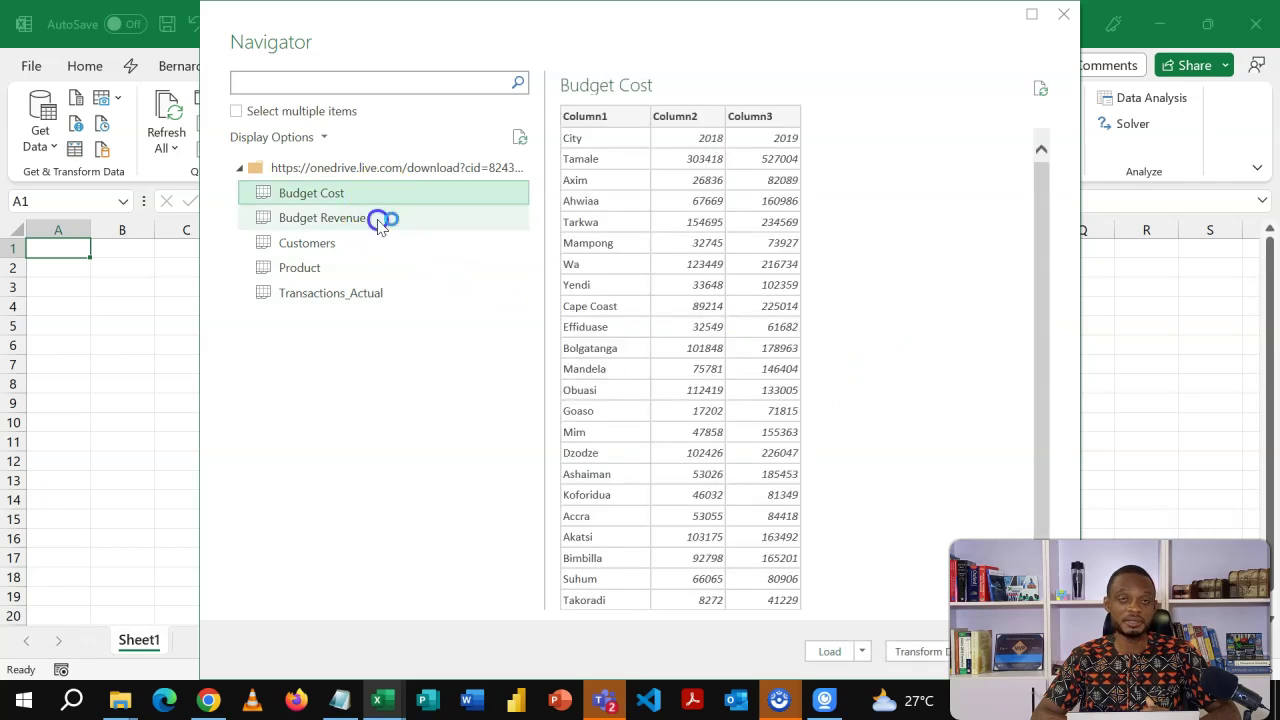
{"action": "left_click", "coordinate": [380, 242]}
{"action": "left_click", "coordinate": [375, 265]}
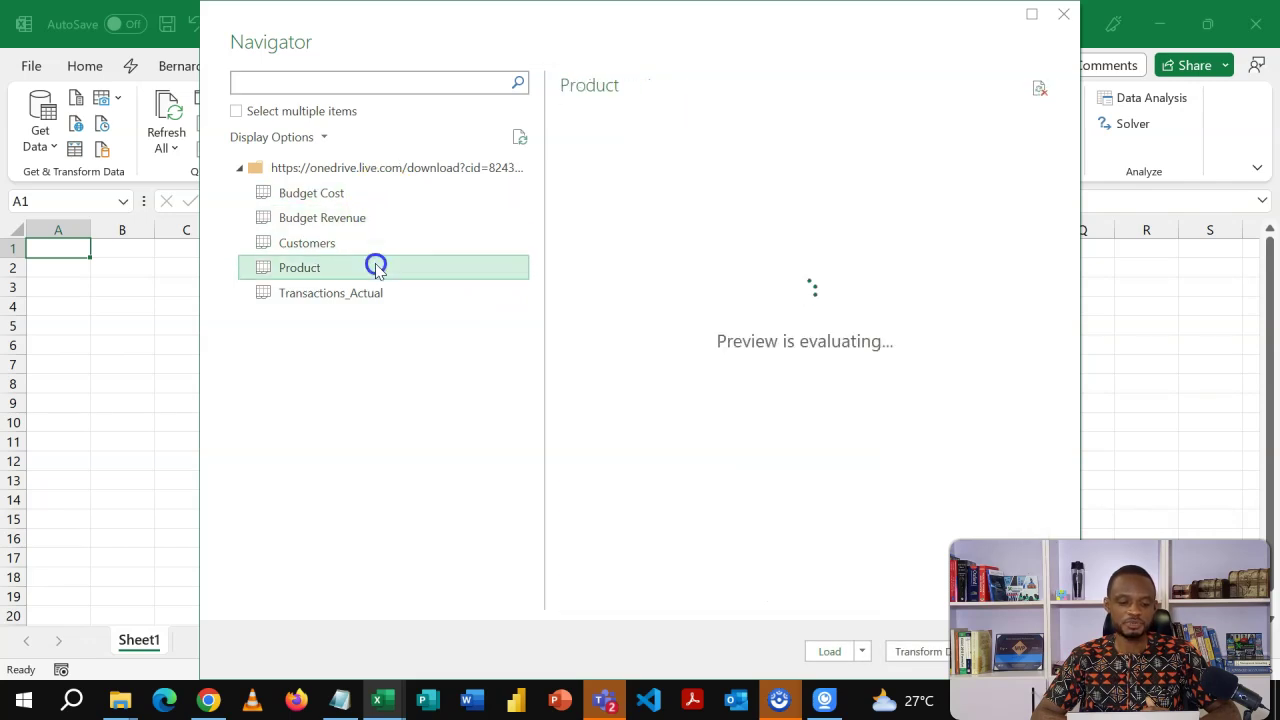
{"action": "left_click", "coordinate": [374, 294]}
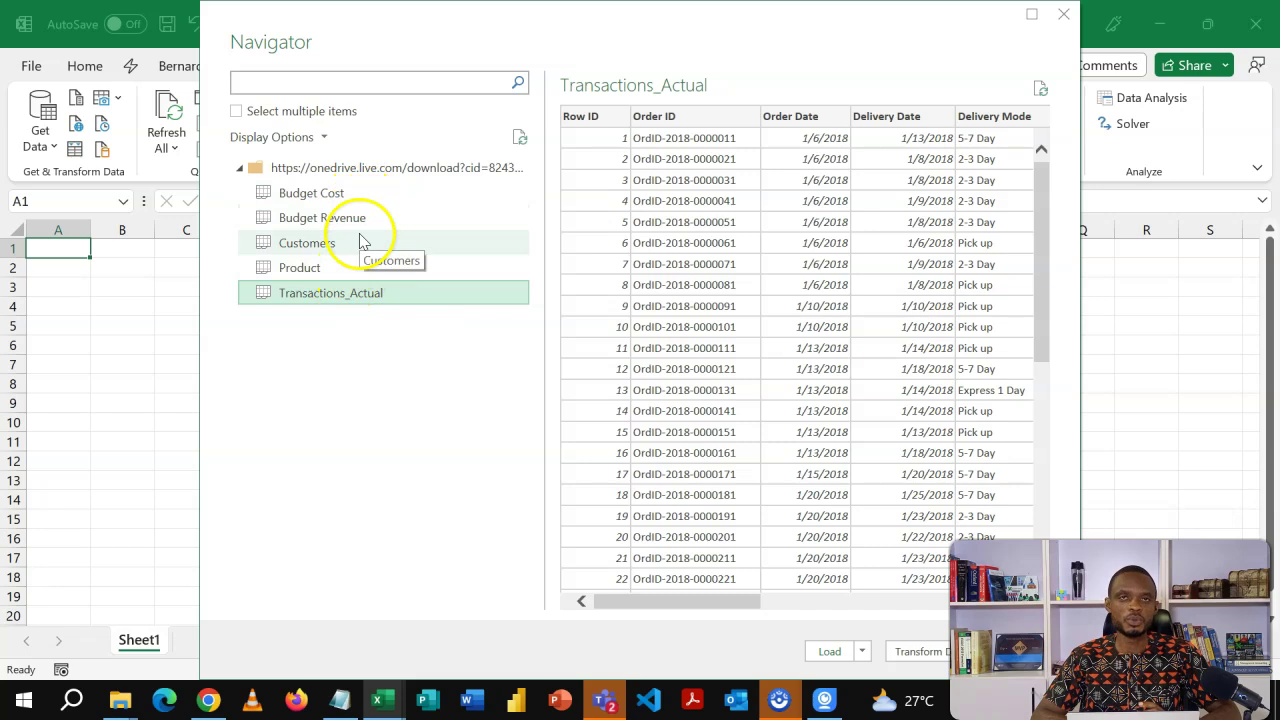
{"action": "left_click", "coordinate": [374, 170]}
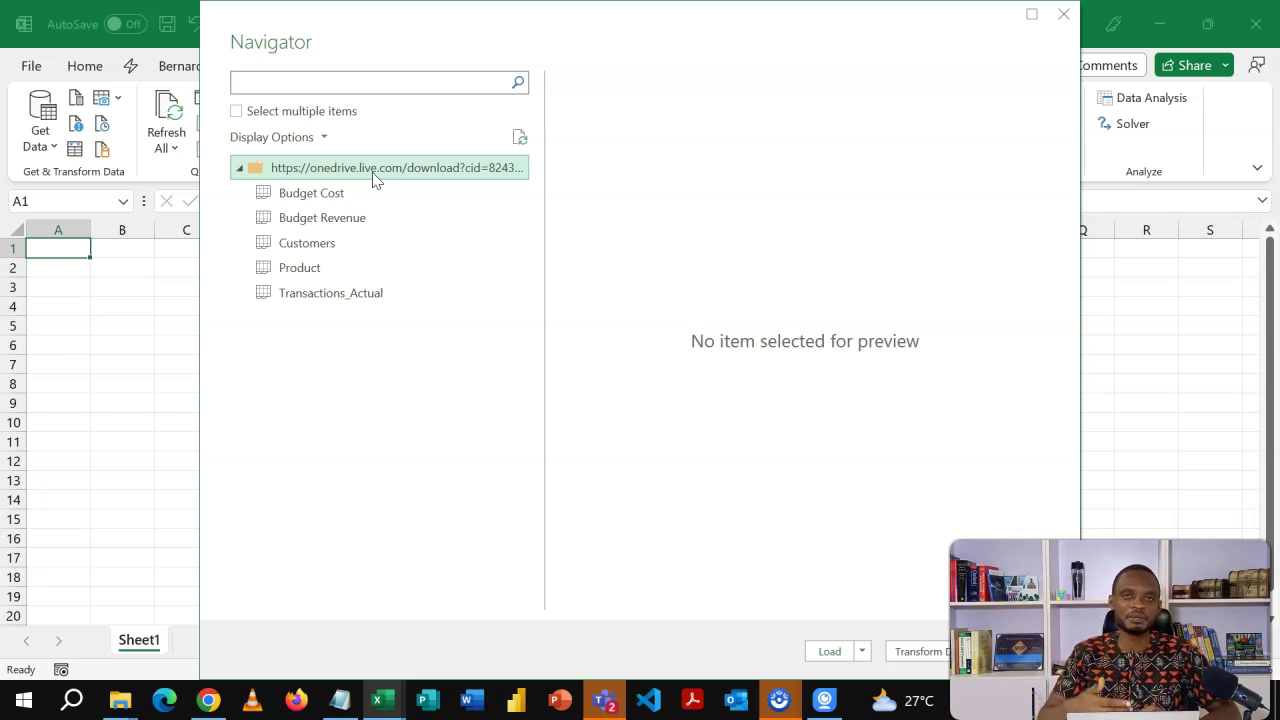
Step: Recheck Budget Cost, Budget Revenue and Customers, then send the whole workbook source to Transform Data
{"action": "left_click", "coordinate": [342, 195]}
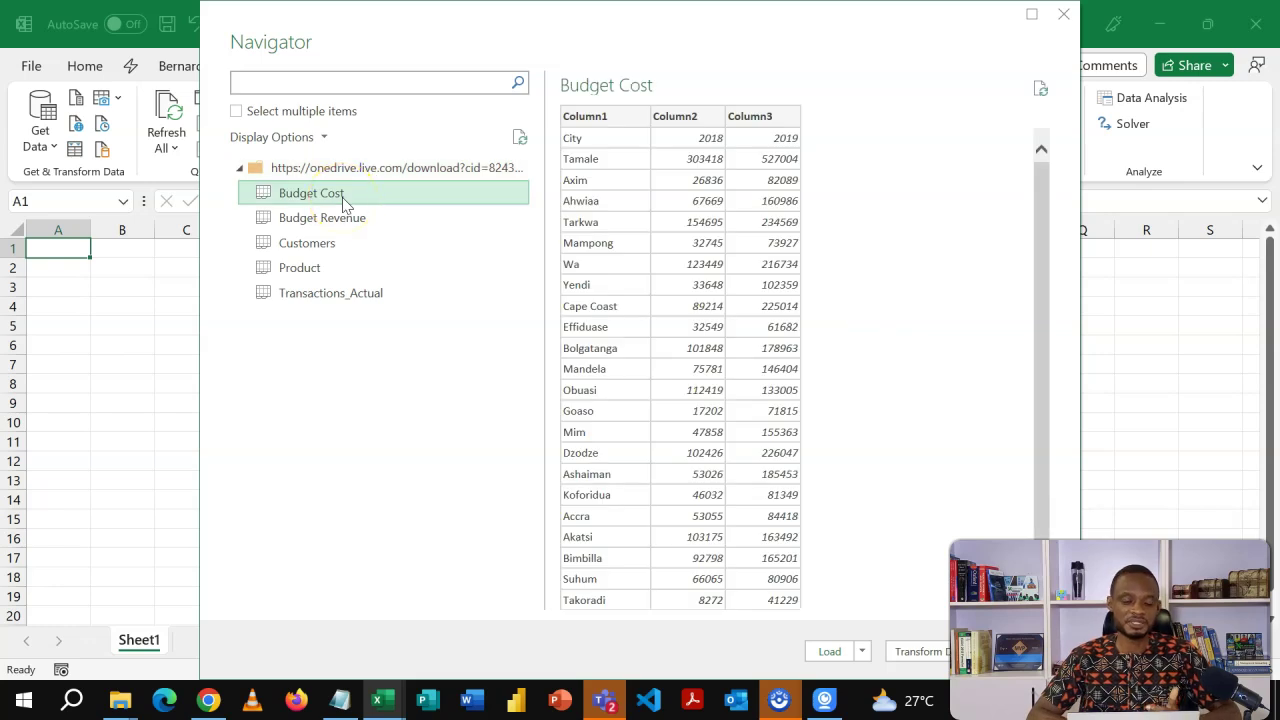
{"action": "left_click", "coordinate": [340, 220]}
{"action": "left_click", "coordinate": [343, 245]}
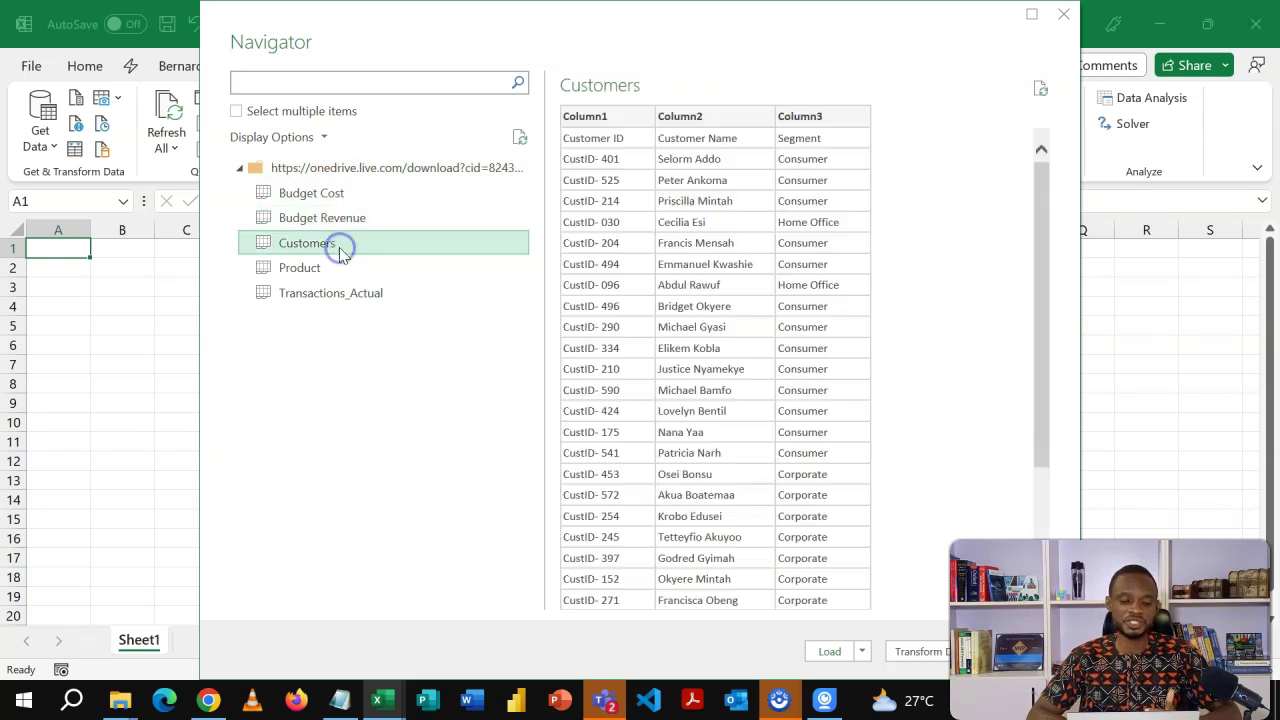
{"action": "left_click", "coordinate": [345, 168]}
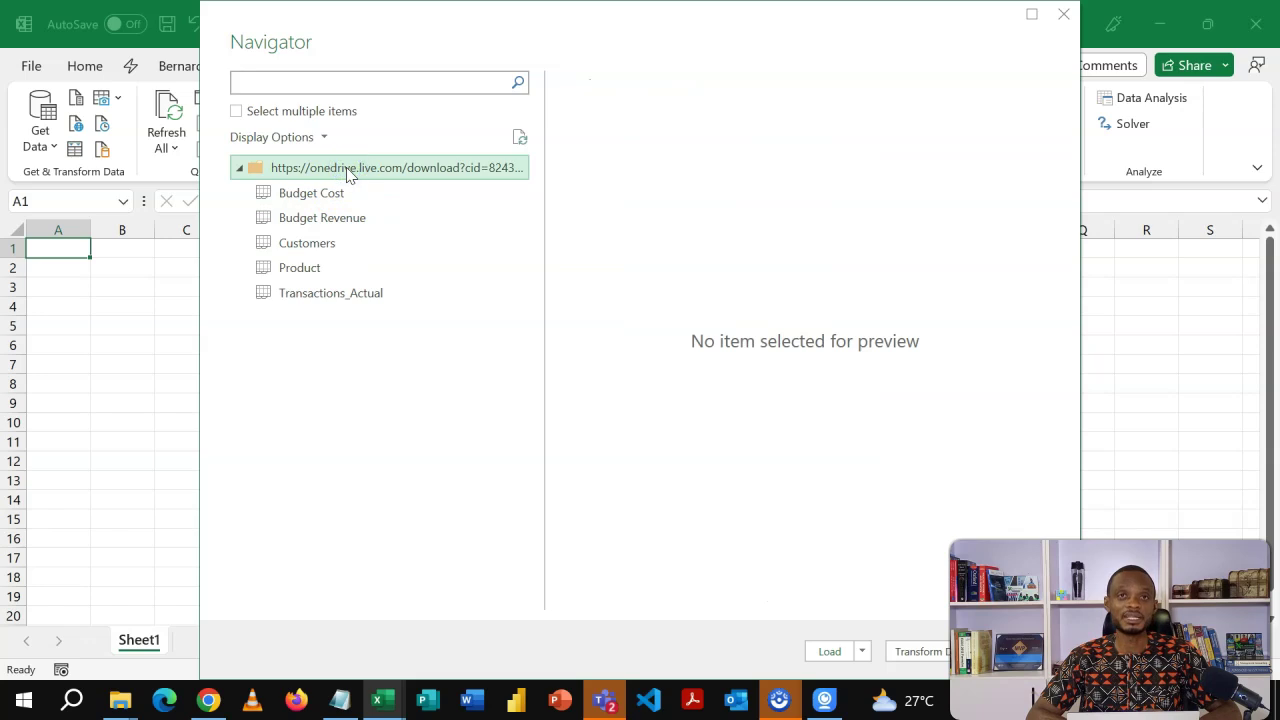
{"action": "right_click", "coordinate": [348, 172]}
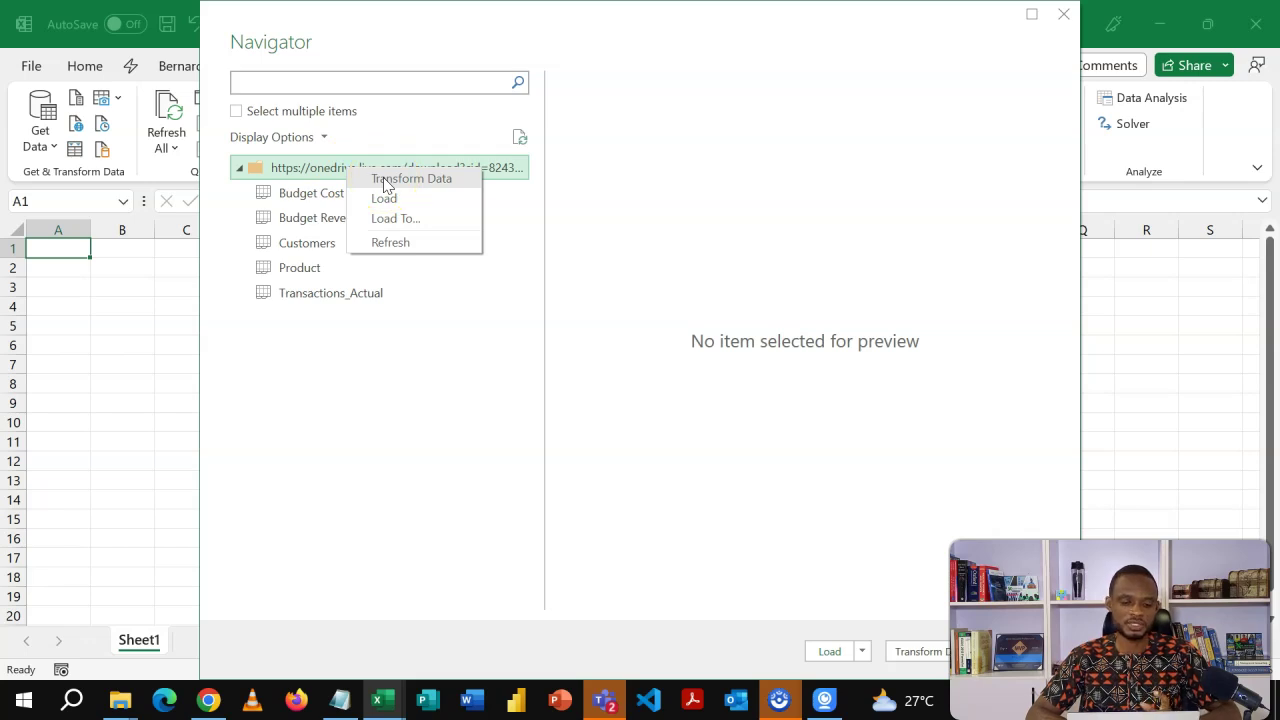
{"action": "left_click", "coordinate": [386, 180]}
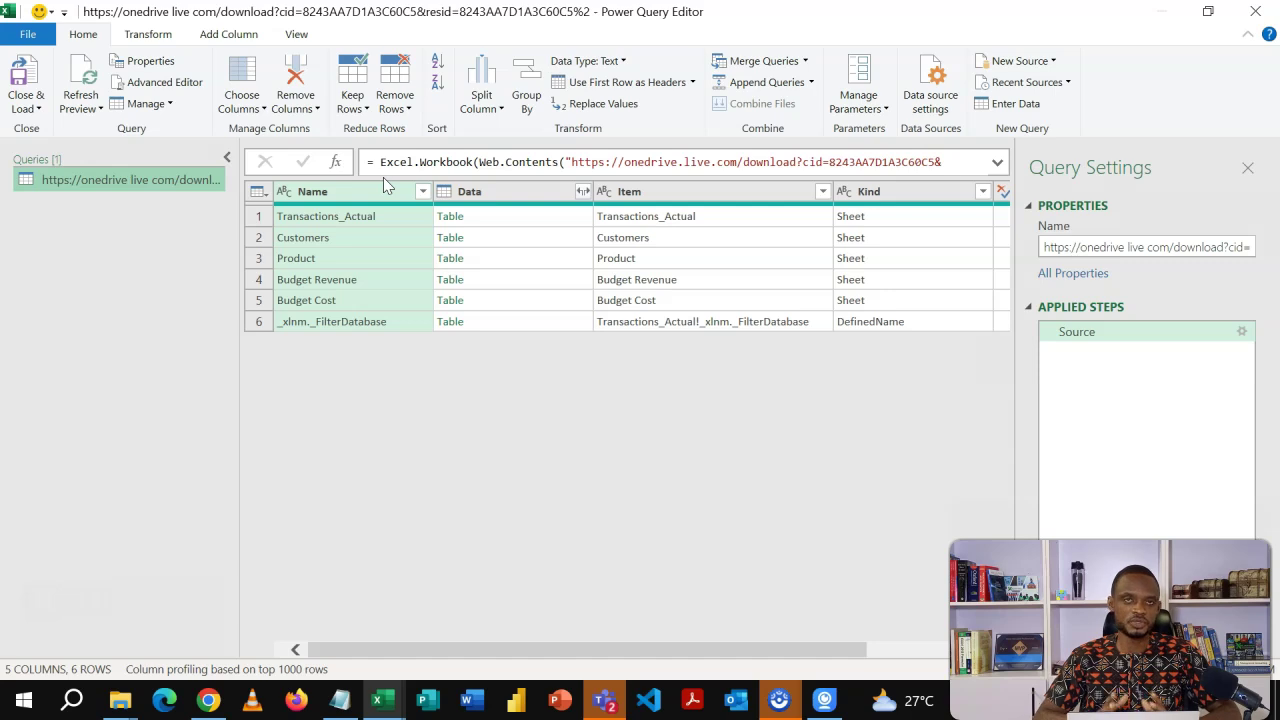
Step: Select the Name and Data columns and remove all other columns from the source query
{"action": "left_click", "coordinate": [385, 191]}
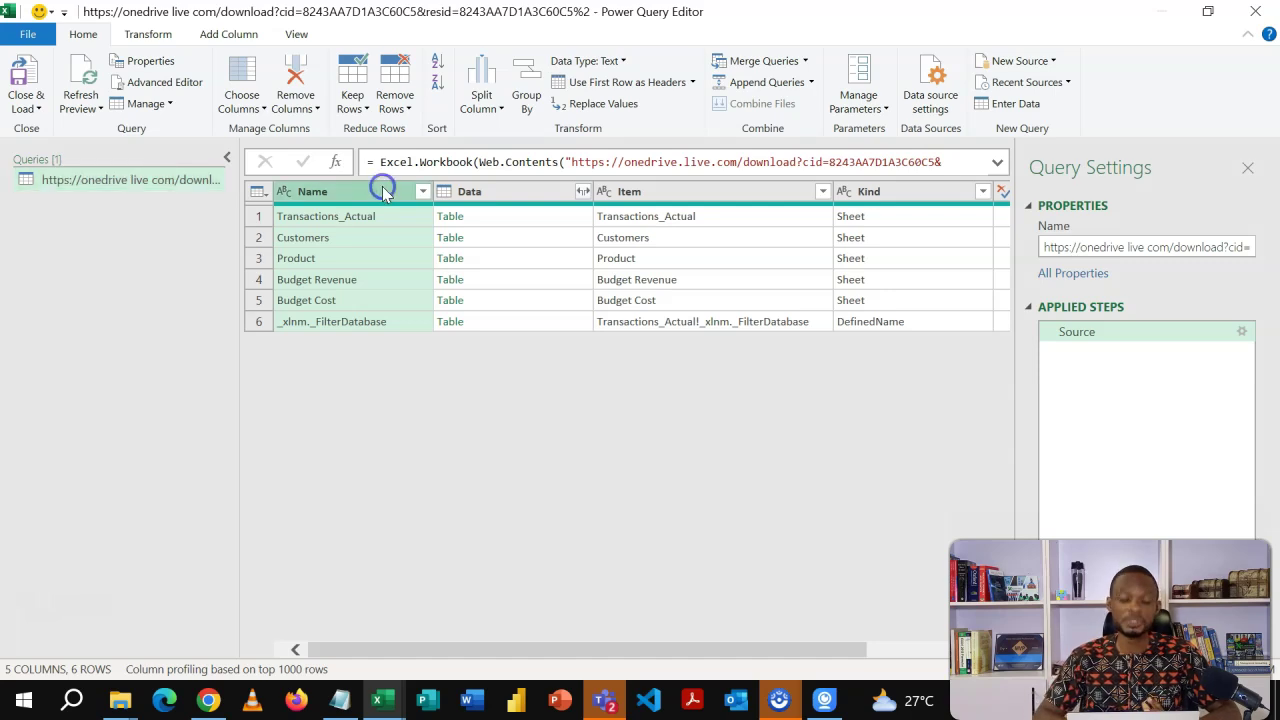
{"action": "key", "text": "shift+Right"}
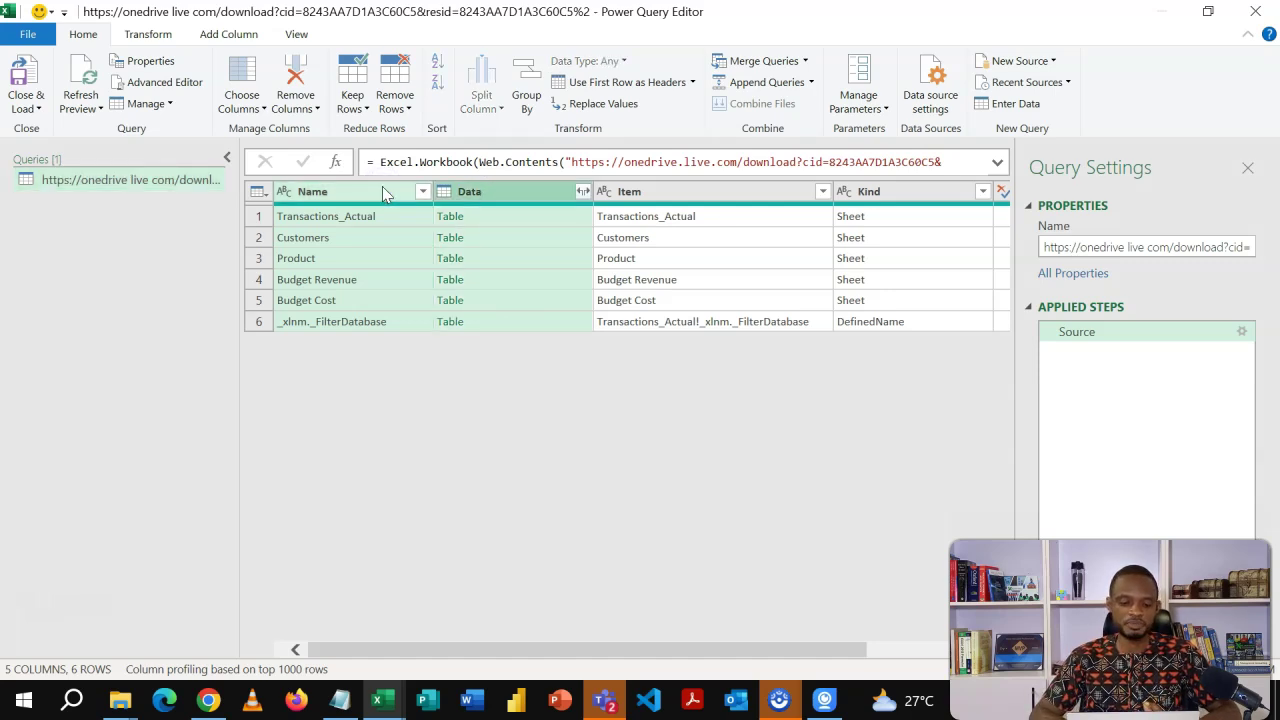
{"action": "right_click", "coordinate": [383, 188]}
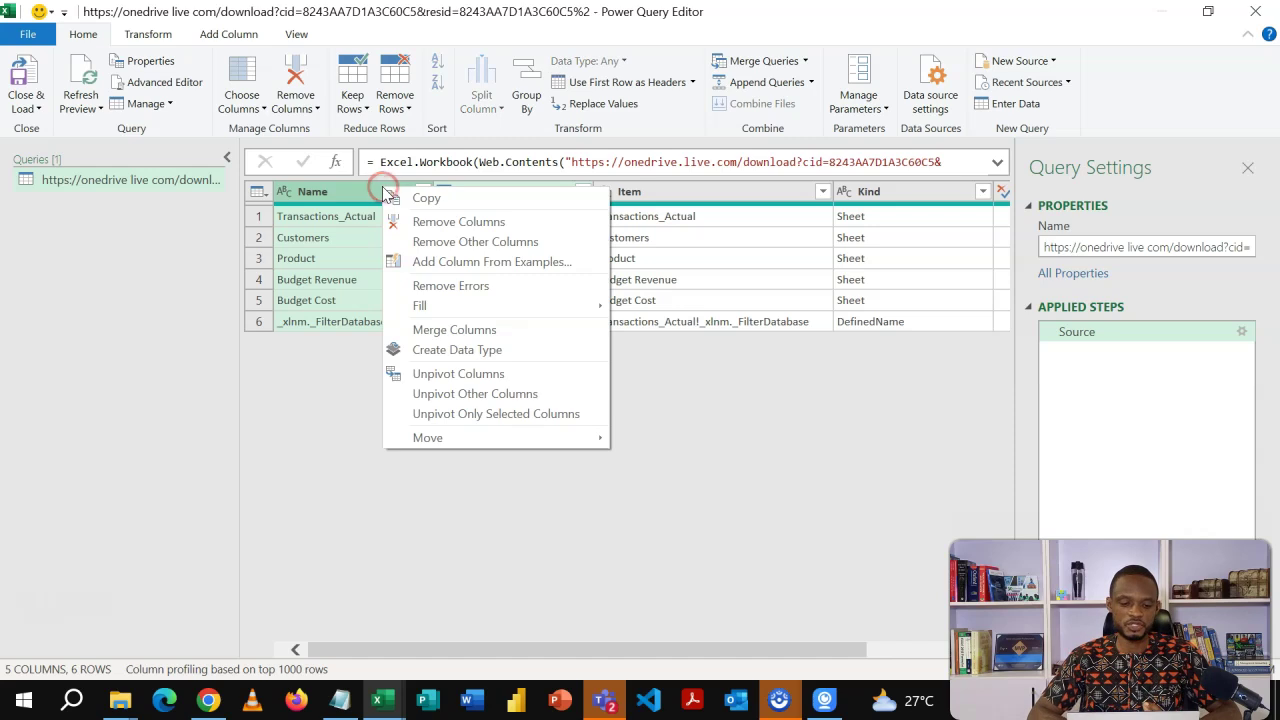
{"action": "left_click", "coordinate": [441, 243]}
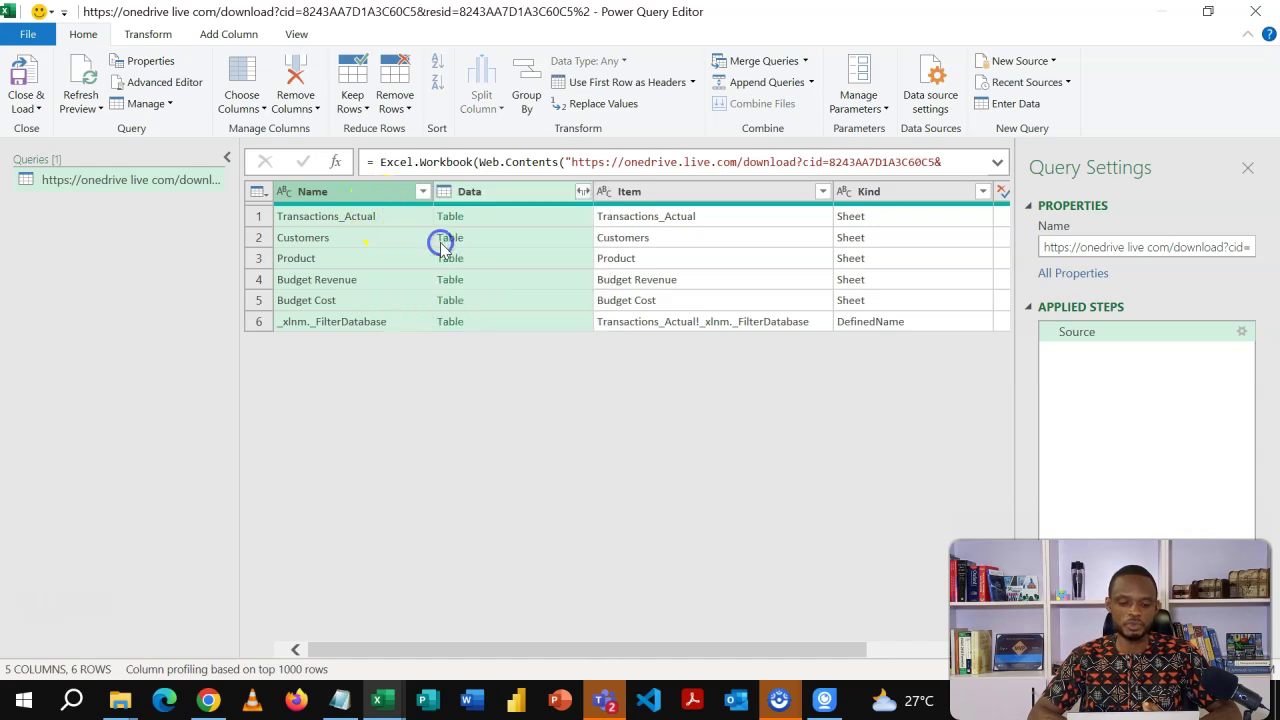
Step: Filter the Name column to exclude the _xlnm._FilterDatabase row
{"action": "left_click", "coordinate": [423, 192]}
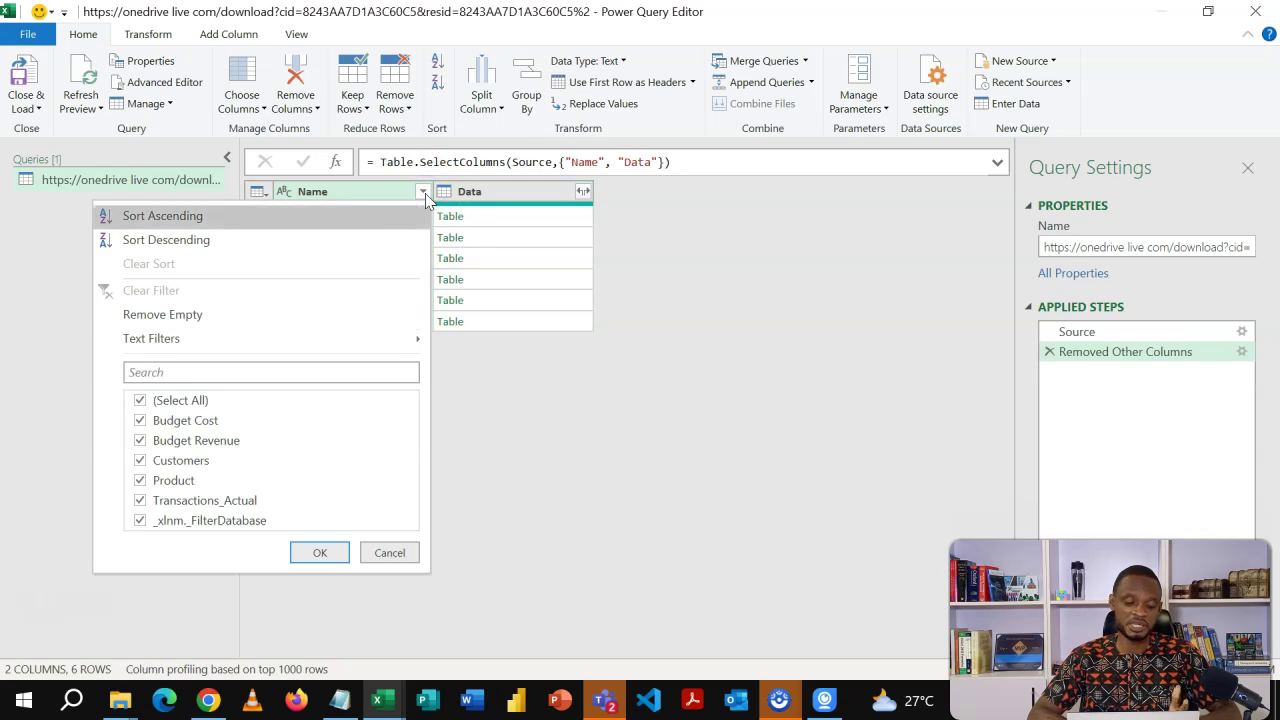
{"action": "left_click", "coordinate": [234, 521]}
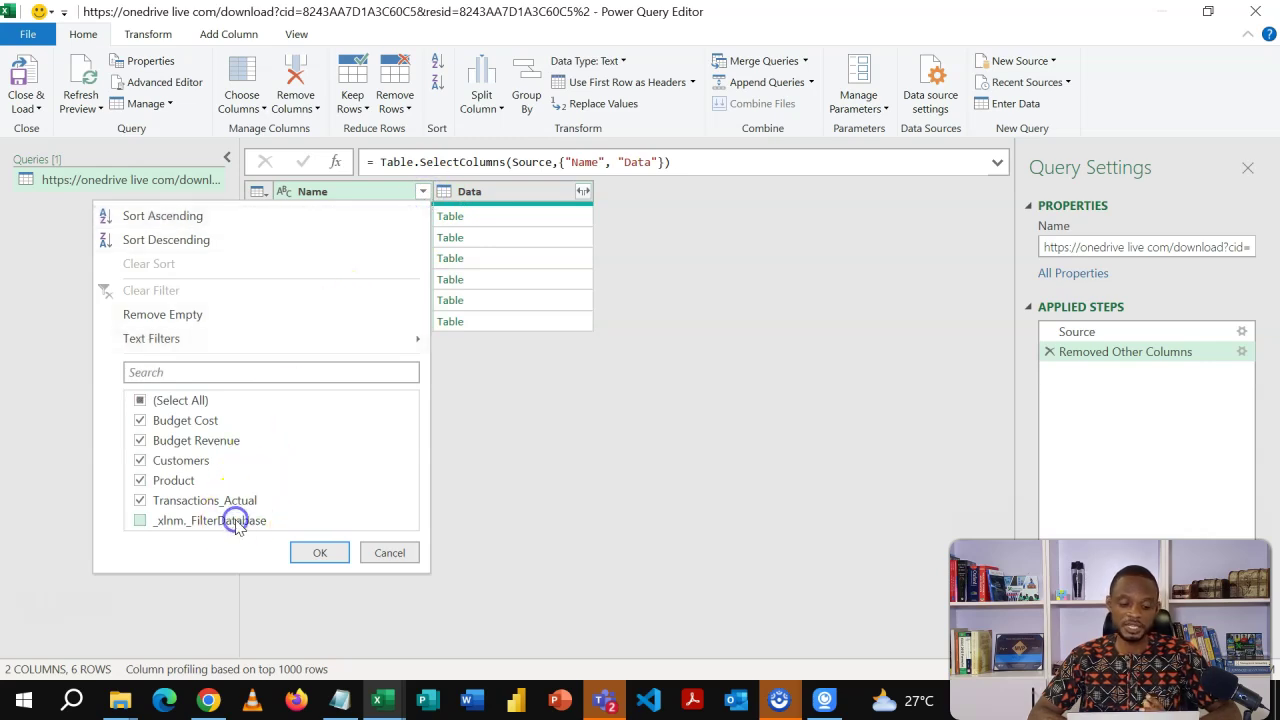
{"action": "left_click", "coordinate": [318, 553]}
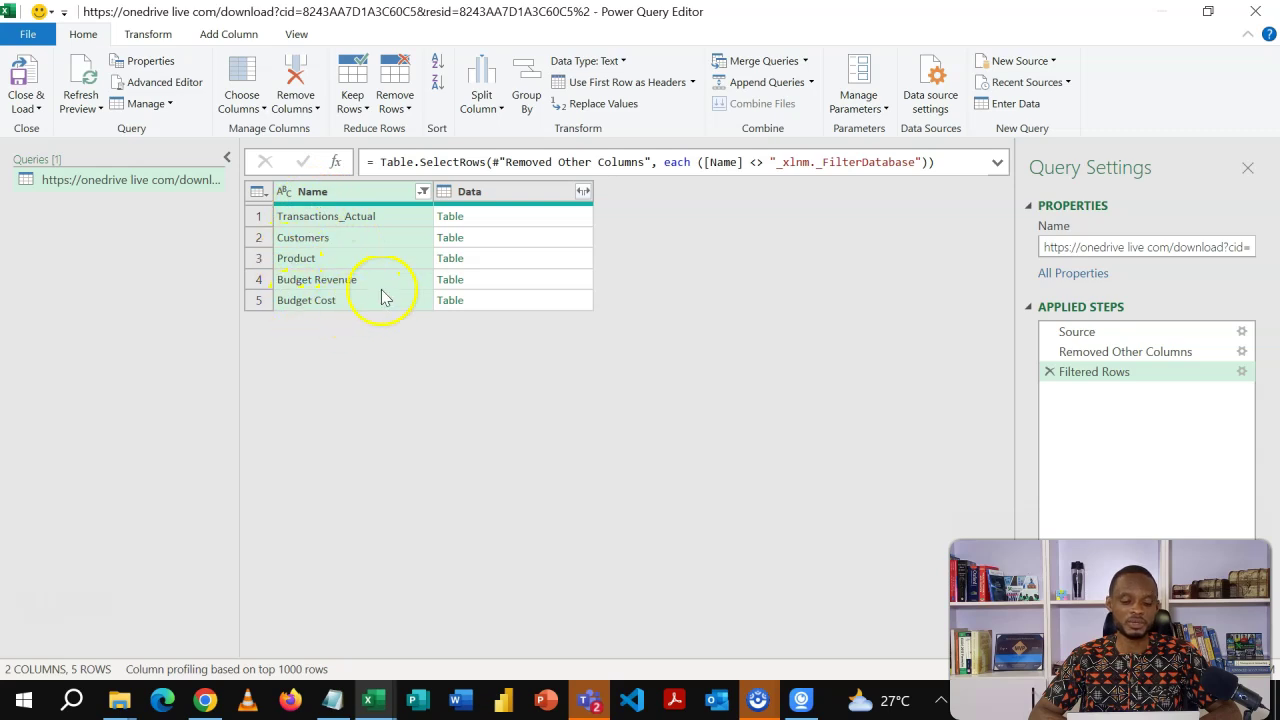
Step: Add the Transactions_Actual table as a new query named 'Transactions'
{"action": "right_click", "coordinate": [527, 219]}
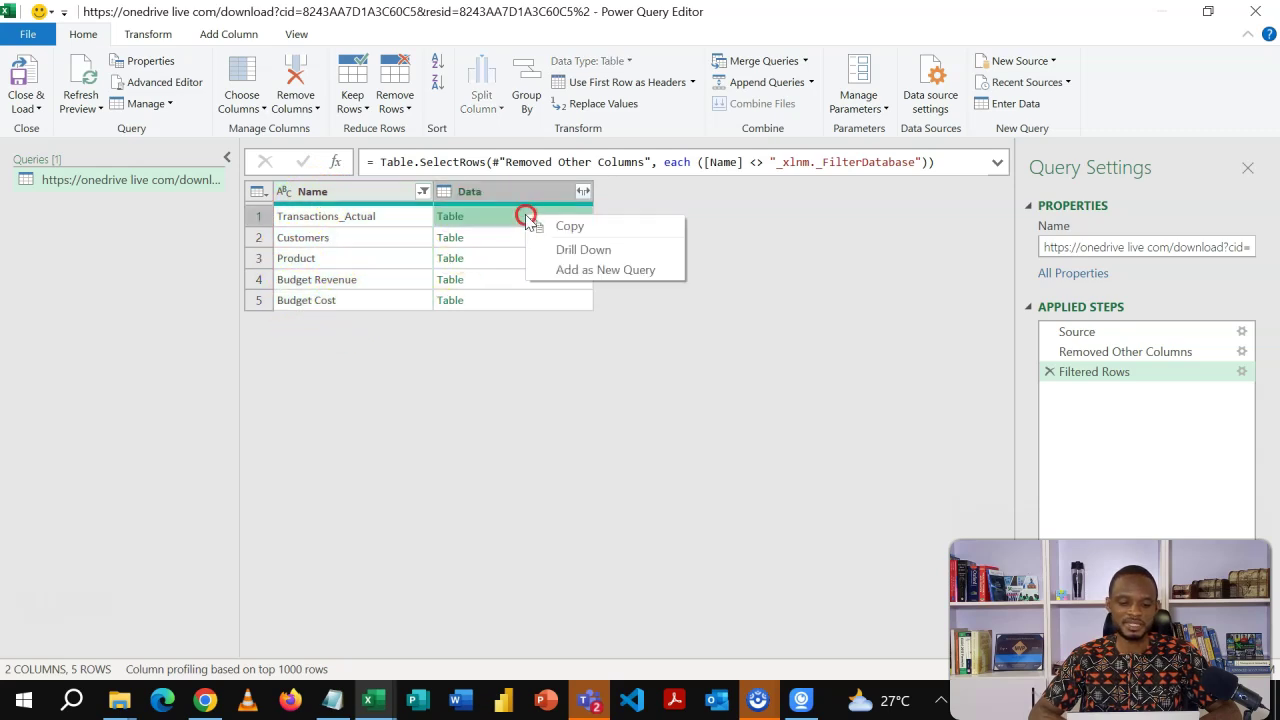
{"action": "left_click", "coordinate": [567, 270]}
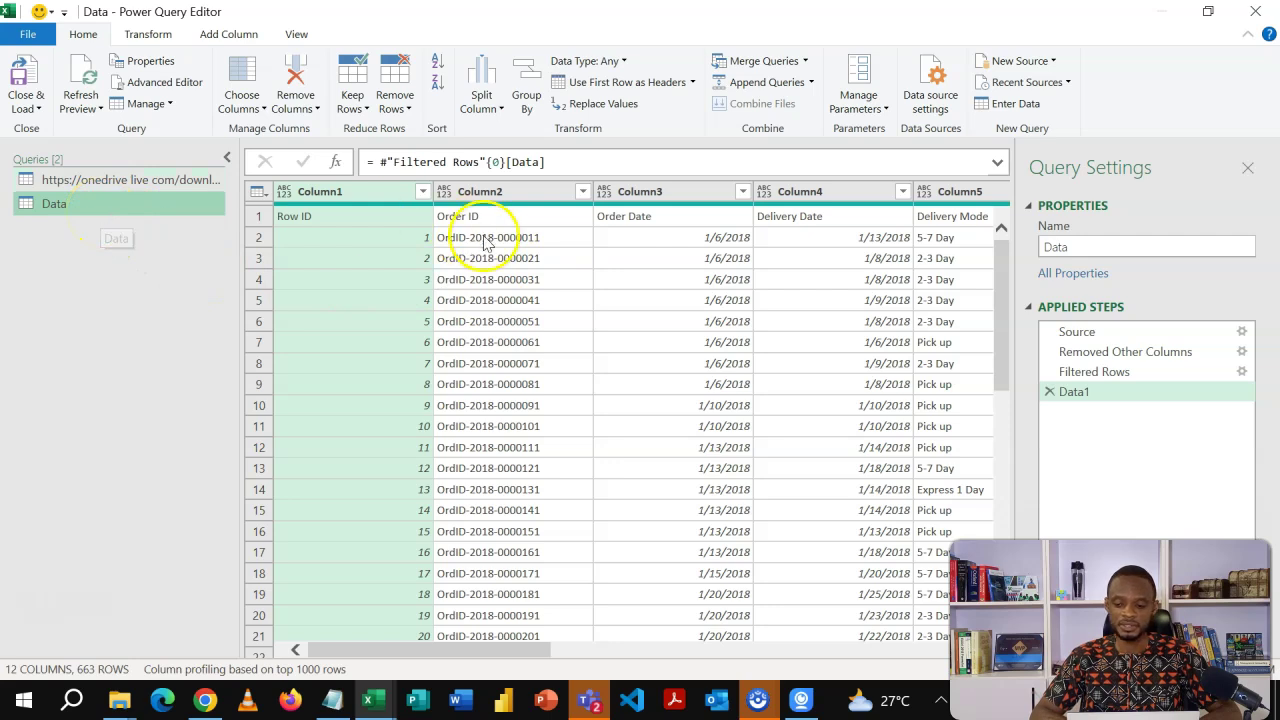
{"action": "double_click", "coordinate": [1105, 246]}
{"action": "type", "text": "Tran"}
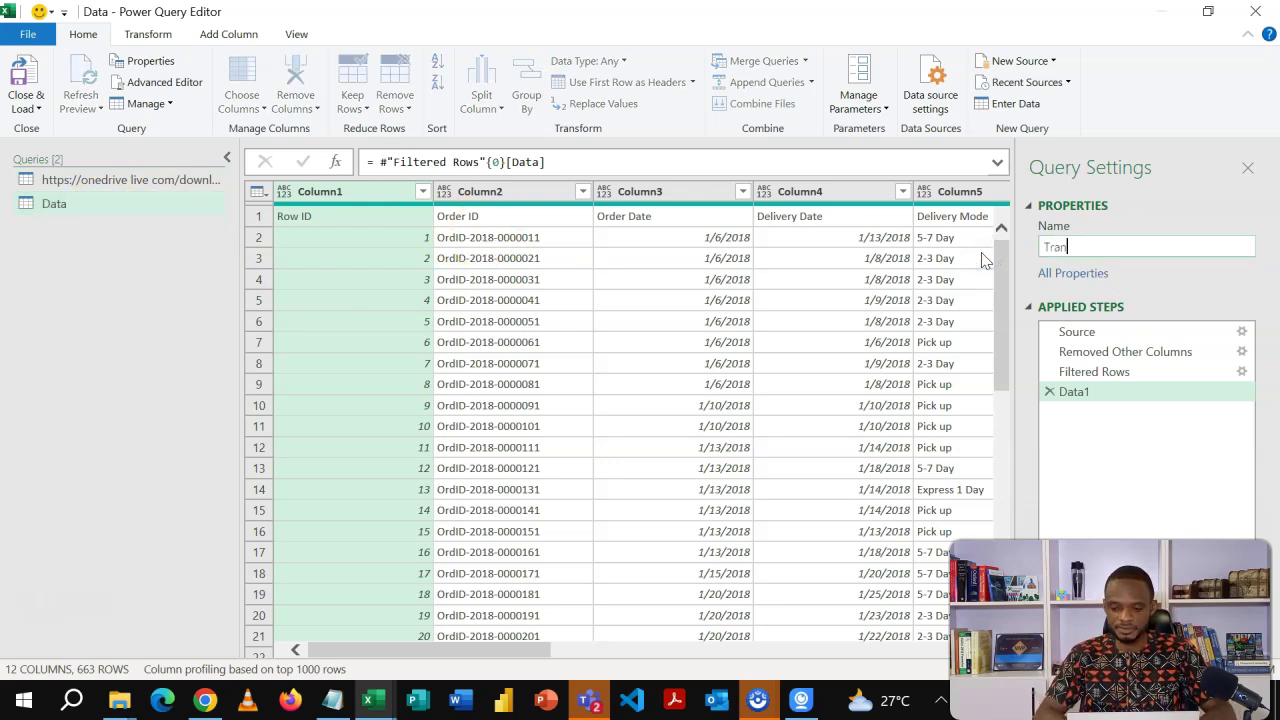
{"action": "type", "text": "sactions"}
{"action": "key", "text": "Return"}
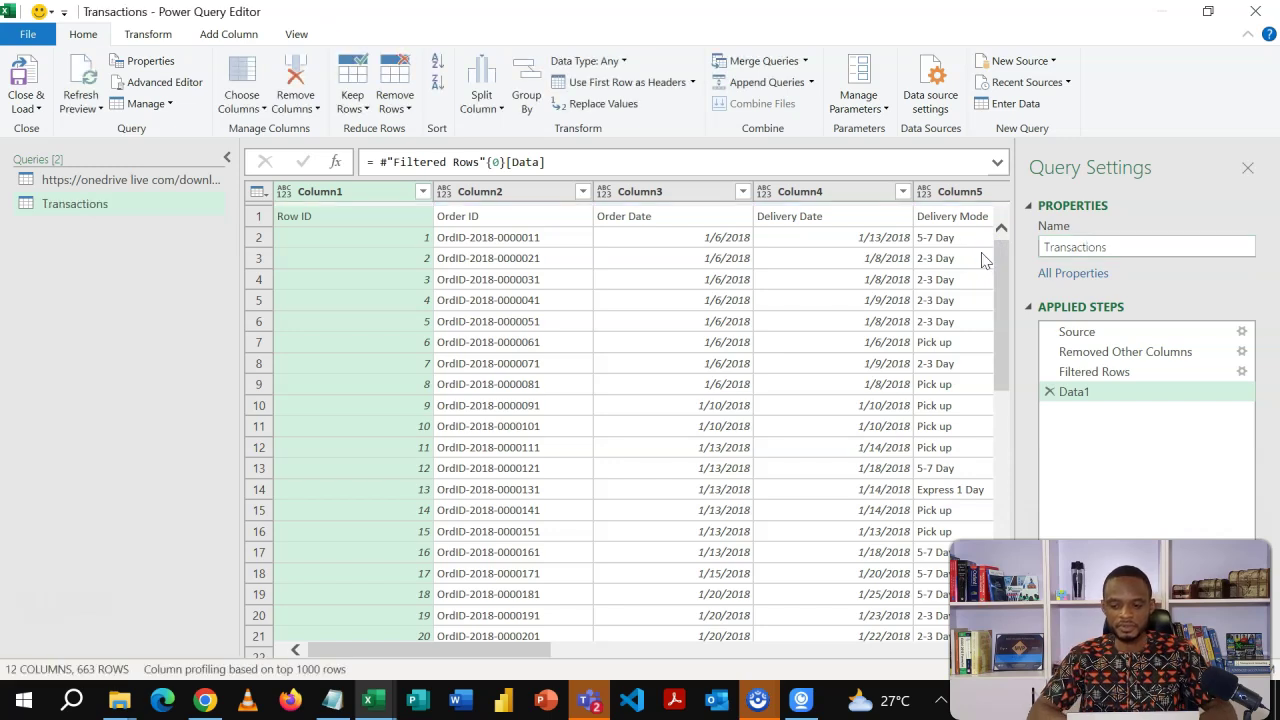
{"action": "left_click", "coordinate": [185, 179]}
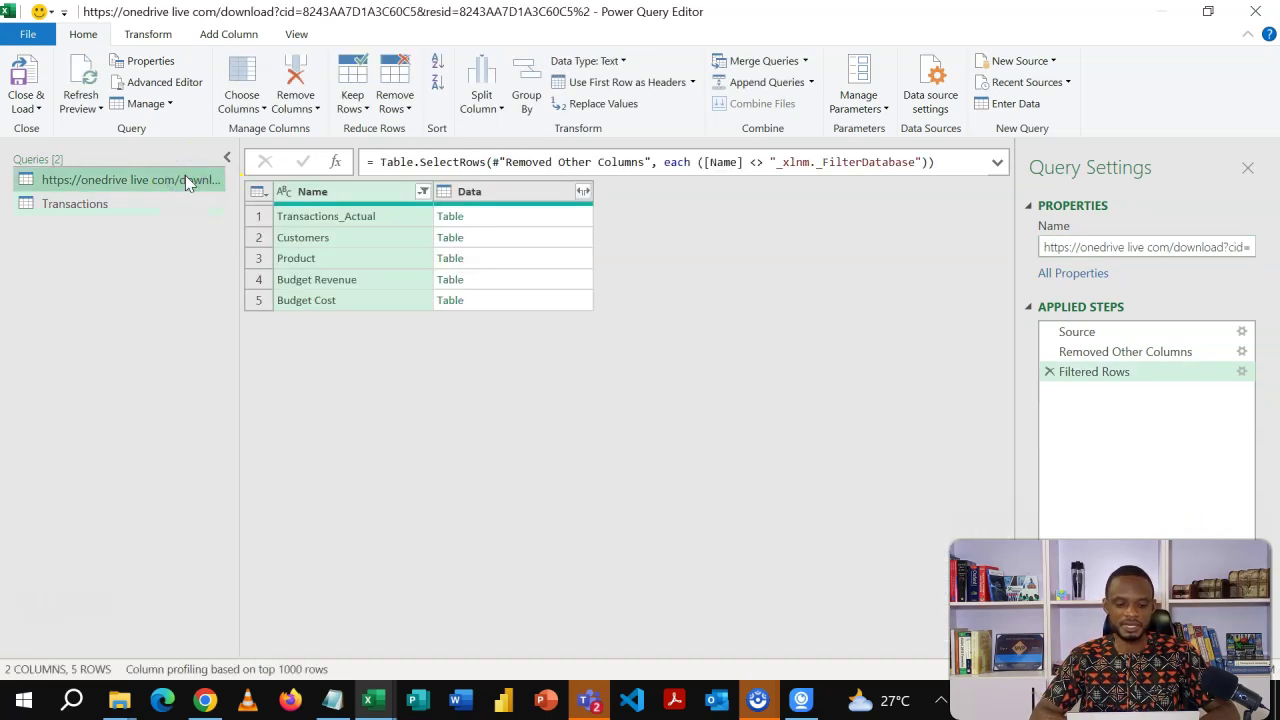
Step: Add the source's Customers table as a new query and name it Customers
{"action": "right_click", "coordinate": [502, 242]}
{"action": "left_click", "coordinate": [548, 294]}
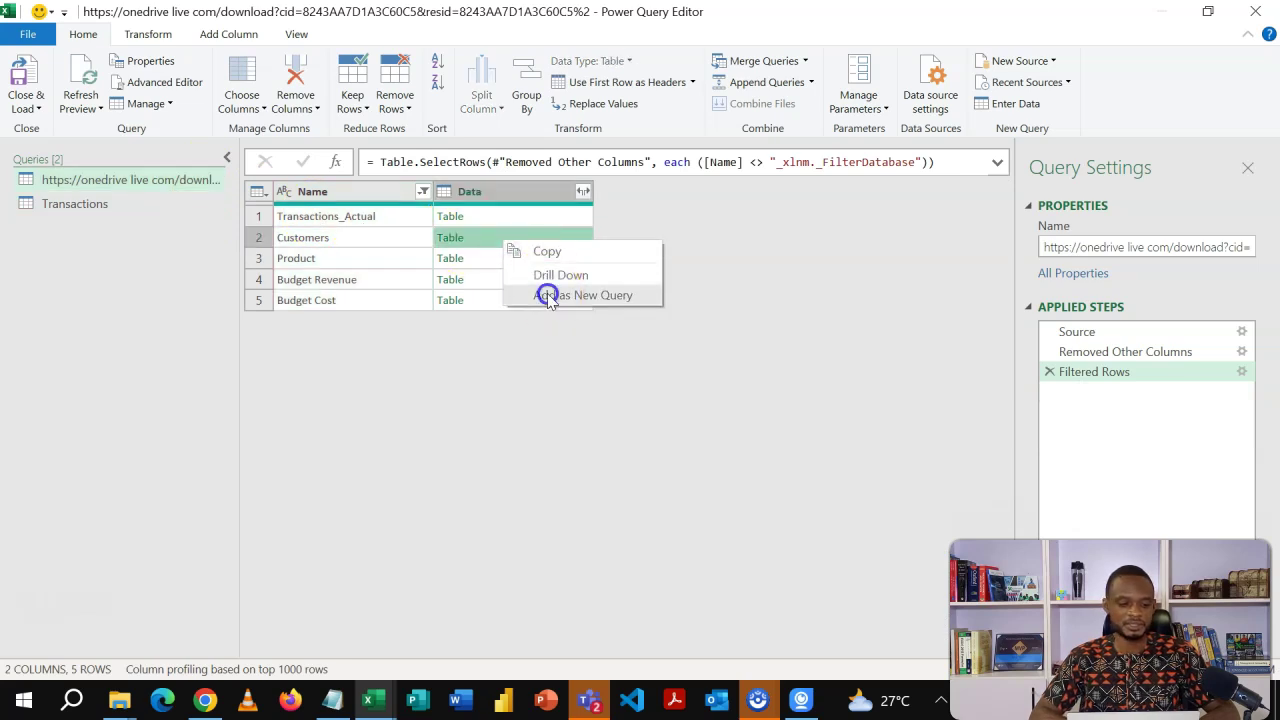
{"action": "double_click", "coordinate": [1058, 247]}
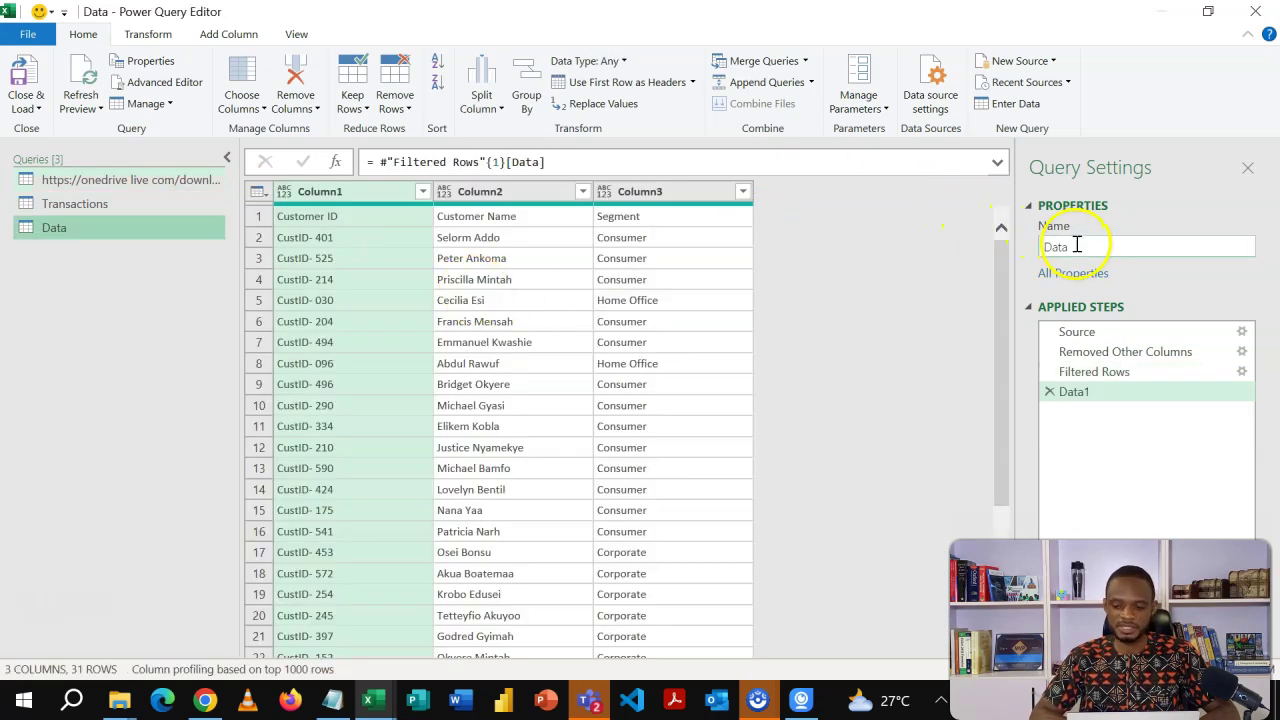
{"action": "type", "text": "Customers"}
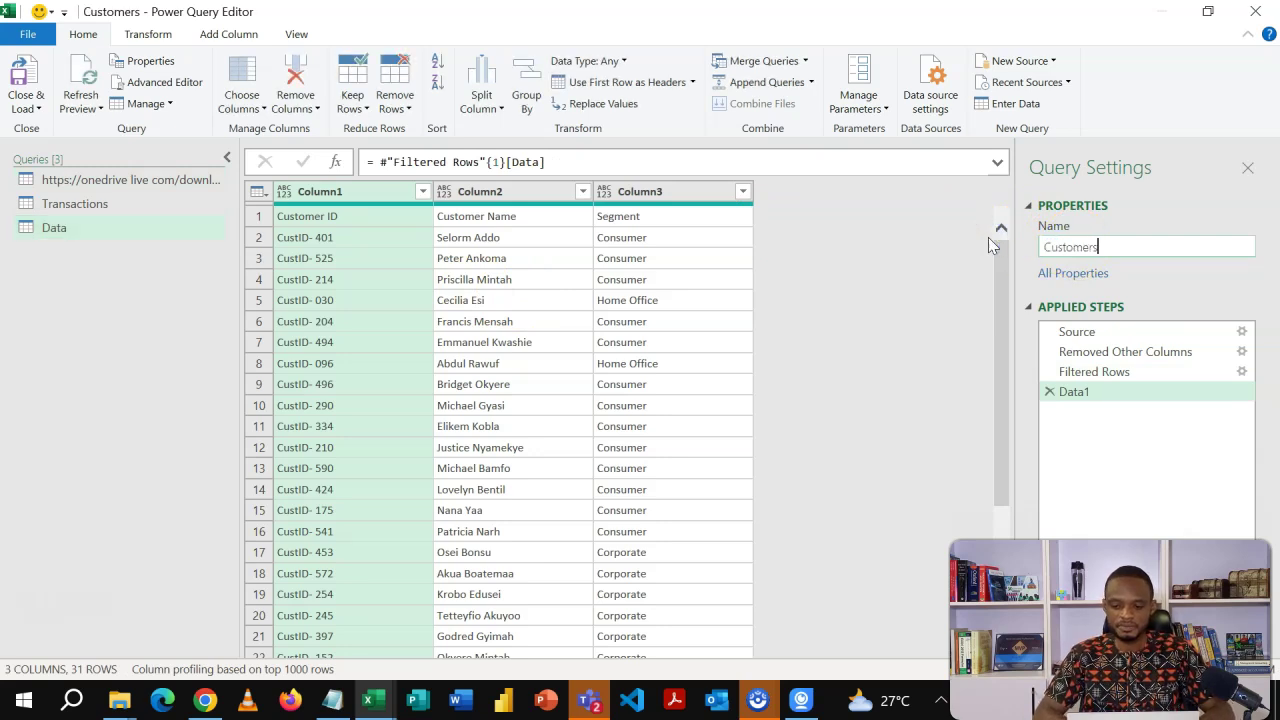
{"action": "key", "text": "Return"}
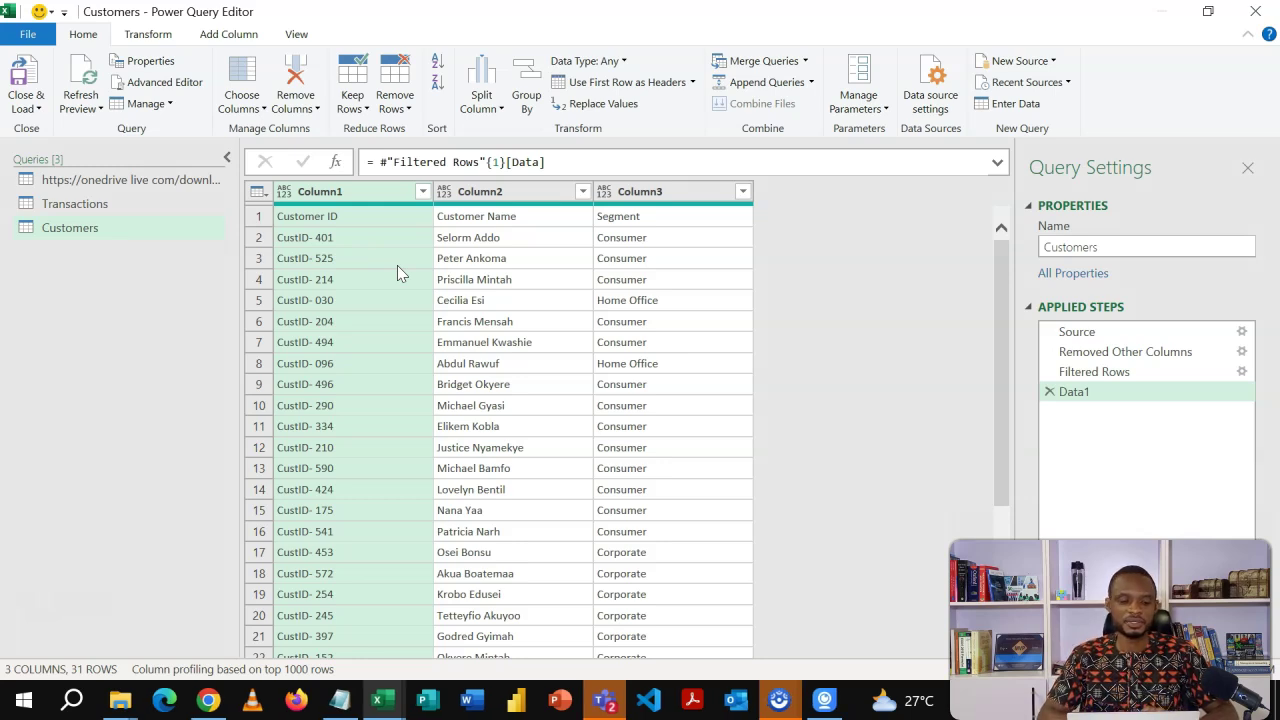
Step: Close Power Query Editor and load the queries into Book1 as connection only
{"action": "left_click", "coordinate": [35, 108]}
{"action": "left_click", "coordinate": [71, 149]}
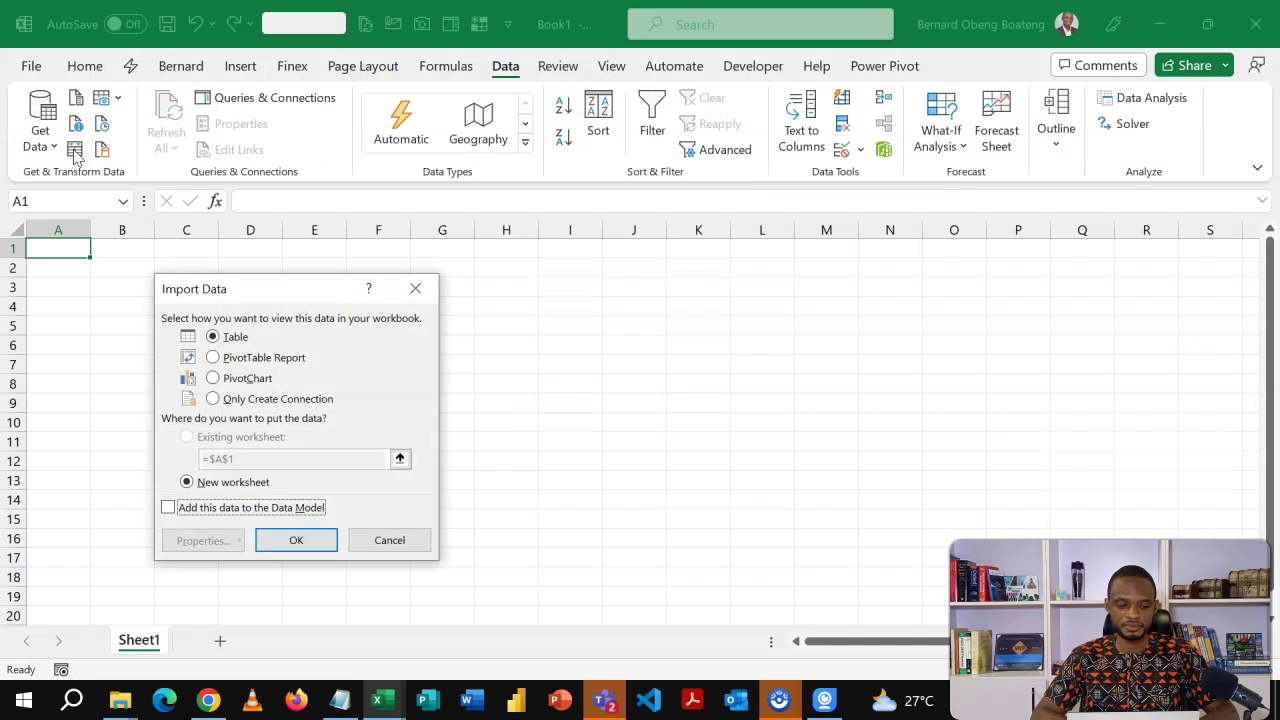
{"action": "left_click", "coordinate": [245, 399]}
{"action": "left_click", "coordinate": [296, 540]}
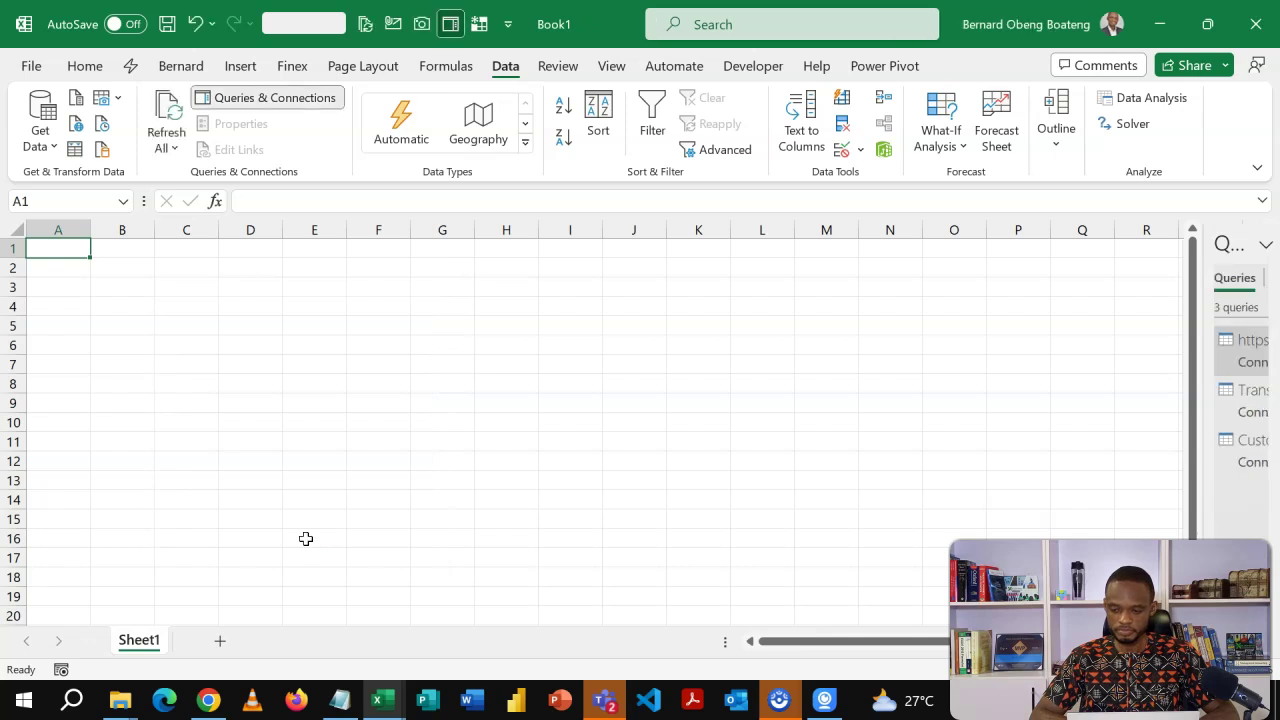
Step: Widen the Queries & Connections pane to show full query names, then select an empty cell
{"action": "left_click_drag", "start_coordinate": [1203, 306], "coordinate": [963, 317]}
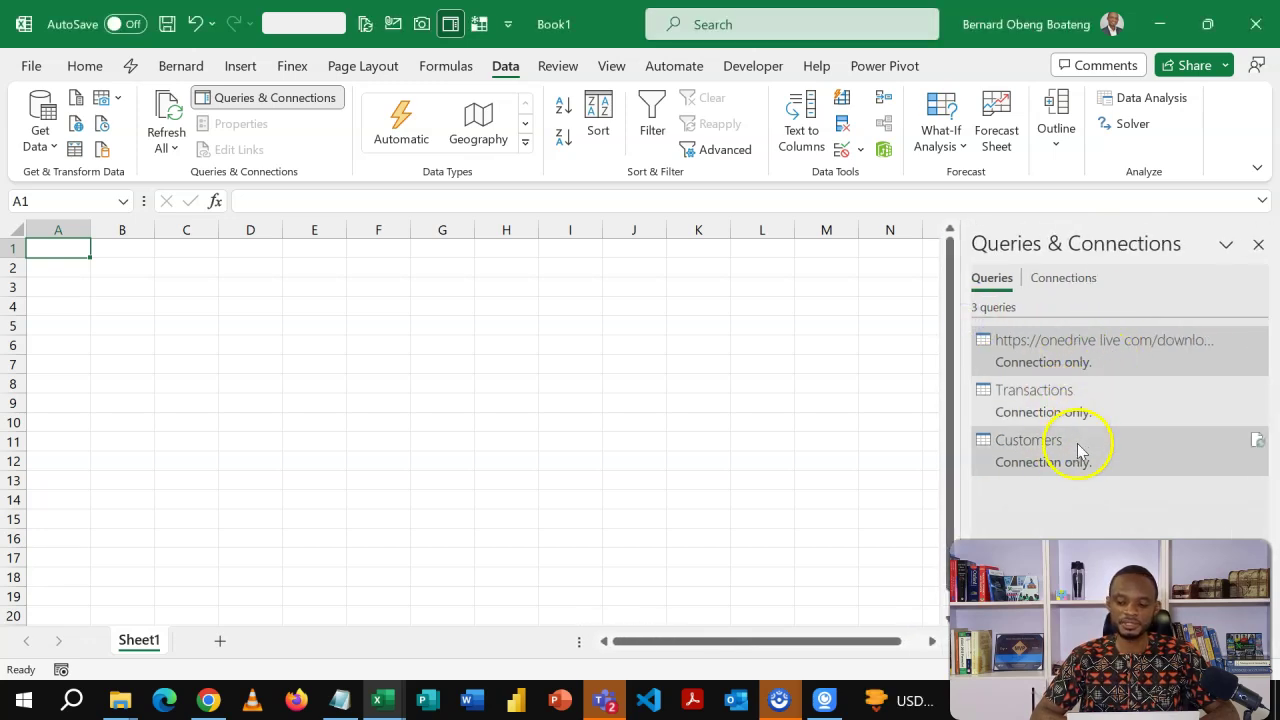
{"action": "mouse_move", "coordinate": [1077, 420]}
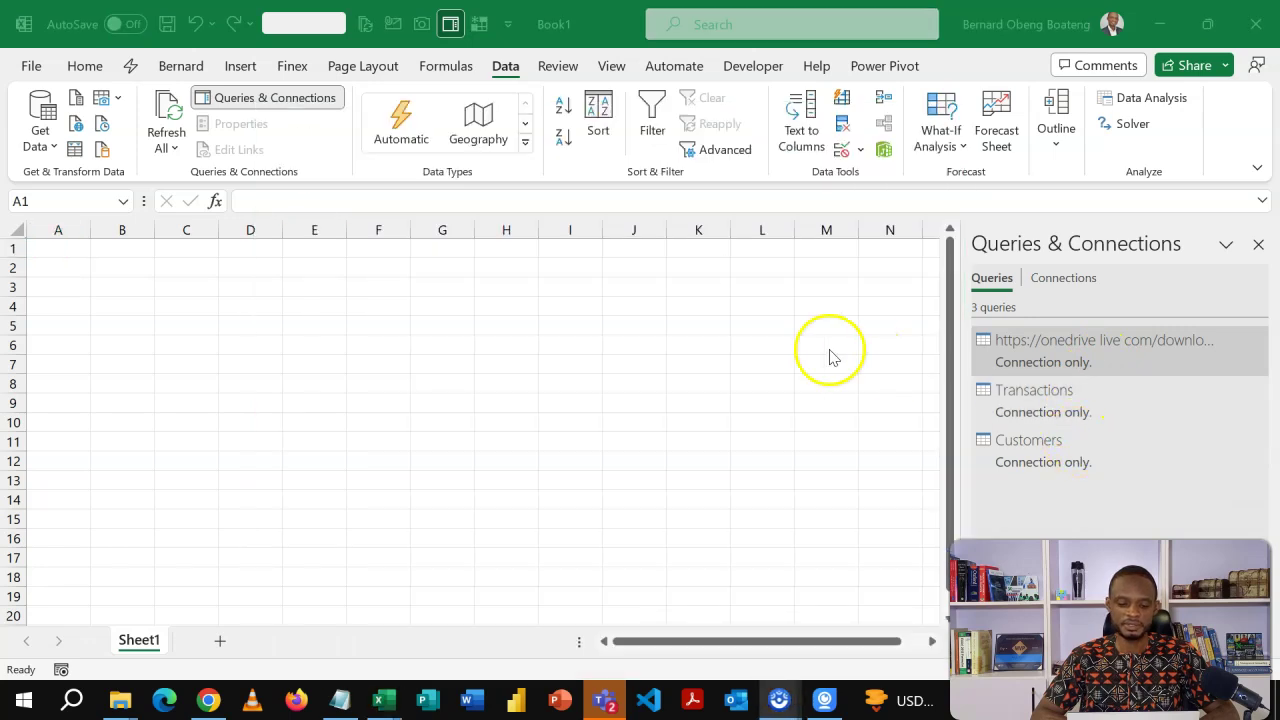
{"action": "left_click", "coordinate": [706, 386]}
Step: Delete the Product sheet from Season 11 Case Study test.xlsx, then save and close it
{"action": "left_click", "coordinate": [385, 712]}
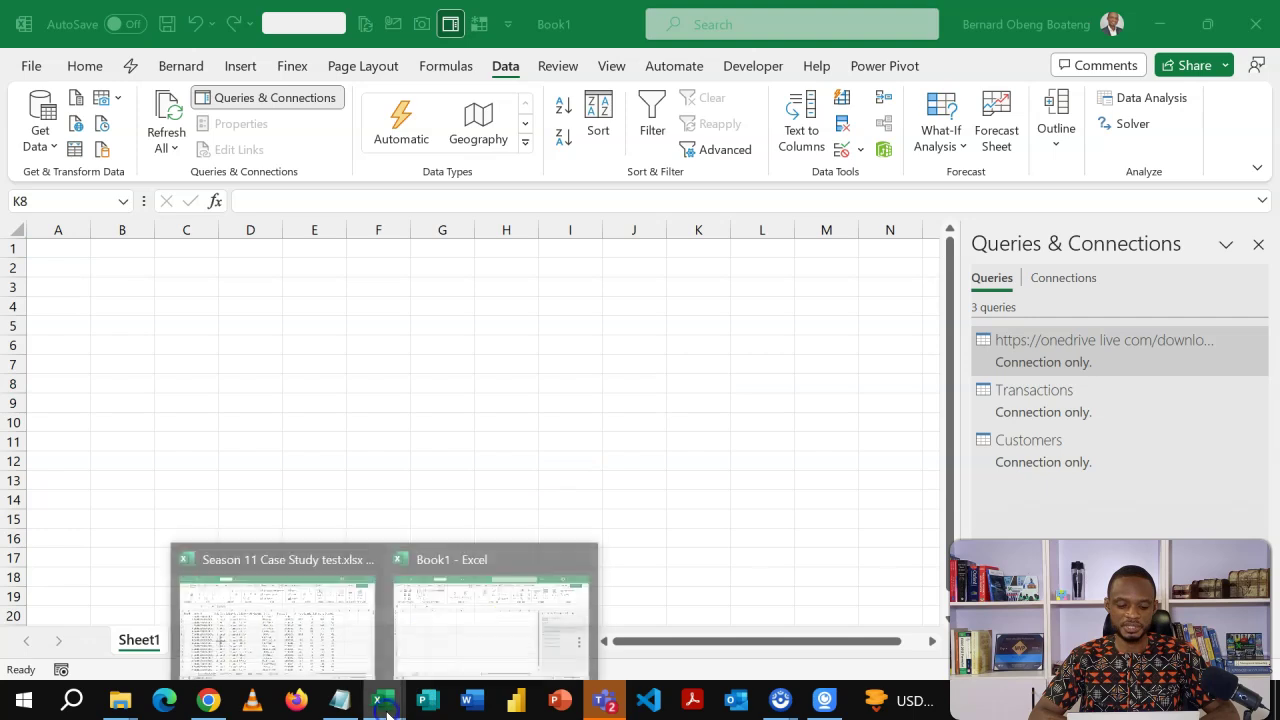
{"action": "left_click", "coordinate": [336, 625]}
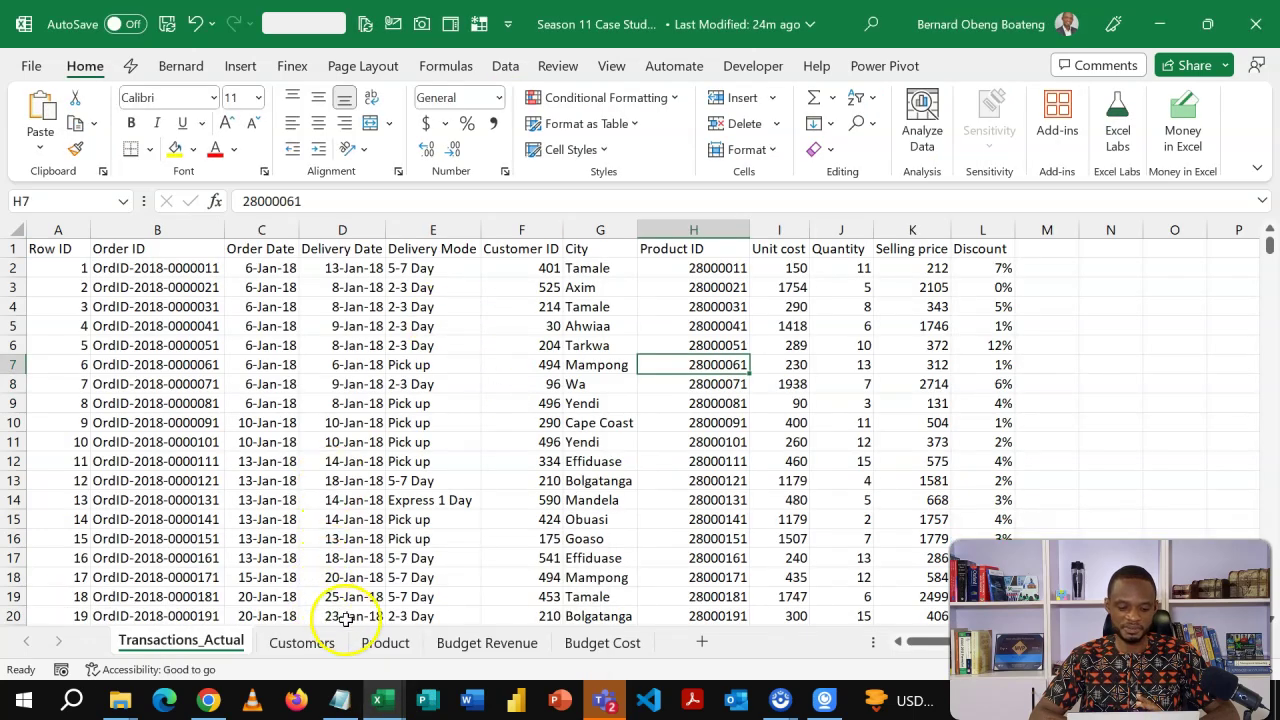
{"action": "left_click", "coordinate": [415, 643]}
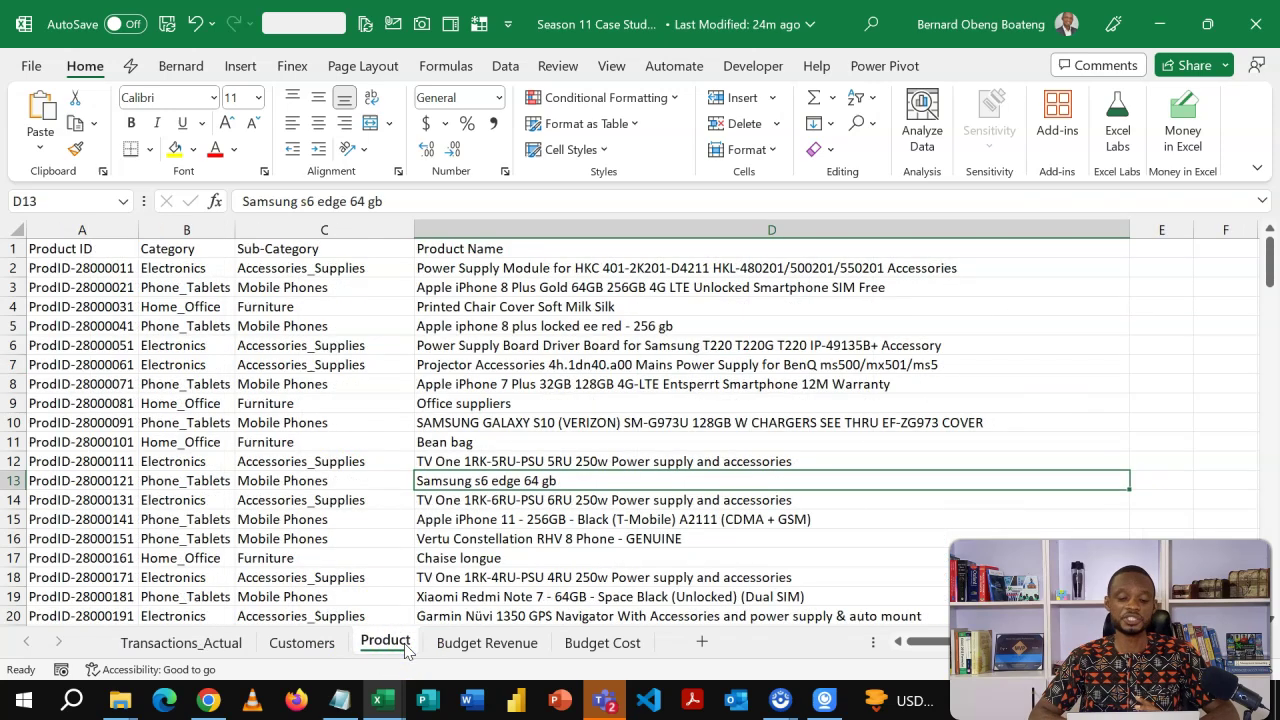
{"action": "right_click", "coordinate": [404, 643]}
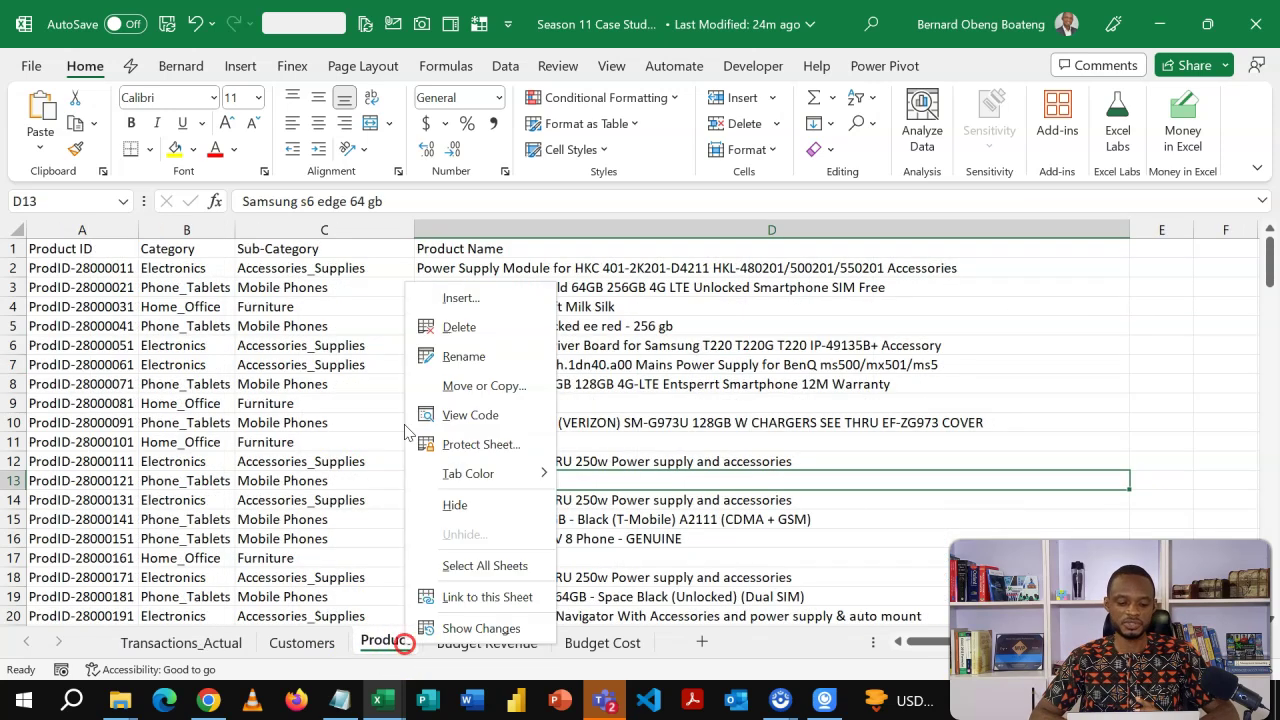
{"action": "left_click", "coordinate": [470, 328]}
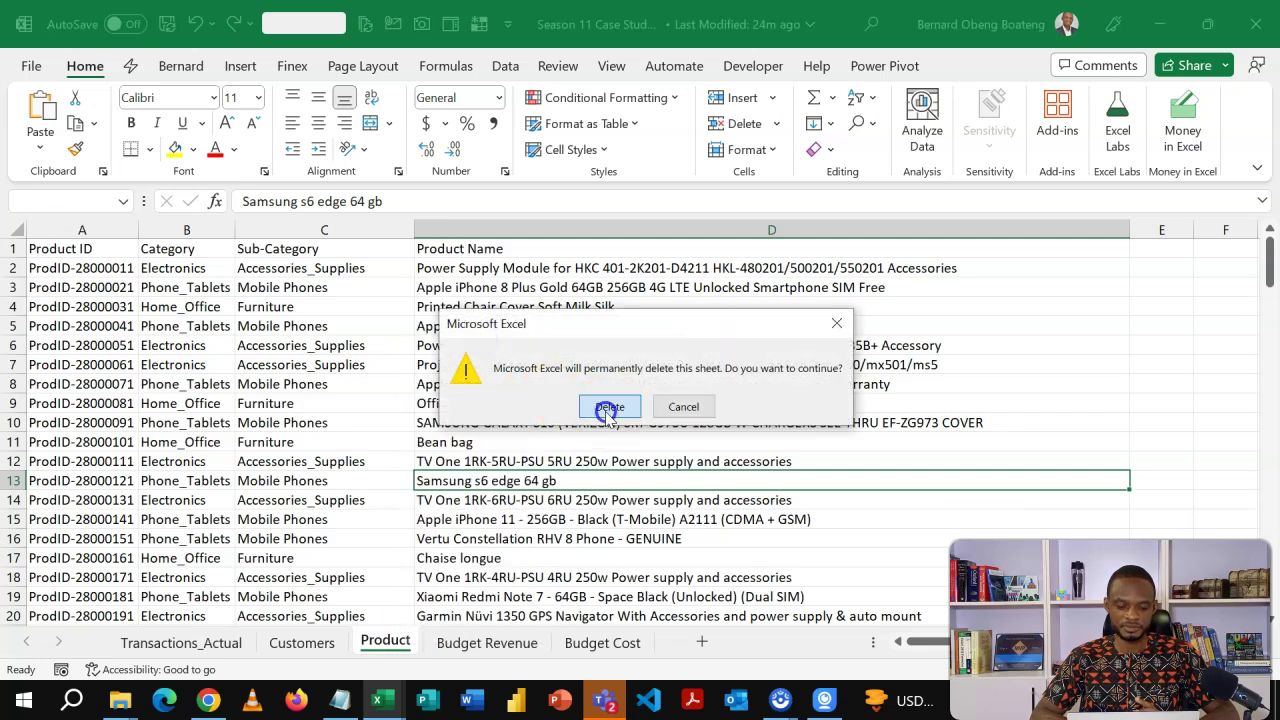
{"action": "left_click", "coordinate": [606, 408]}
{"action": "left_click", "coordinate": [559, 408]}
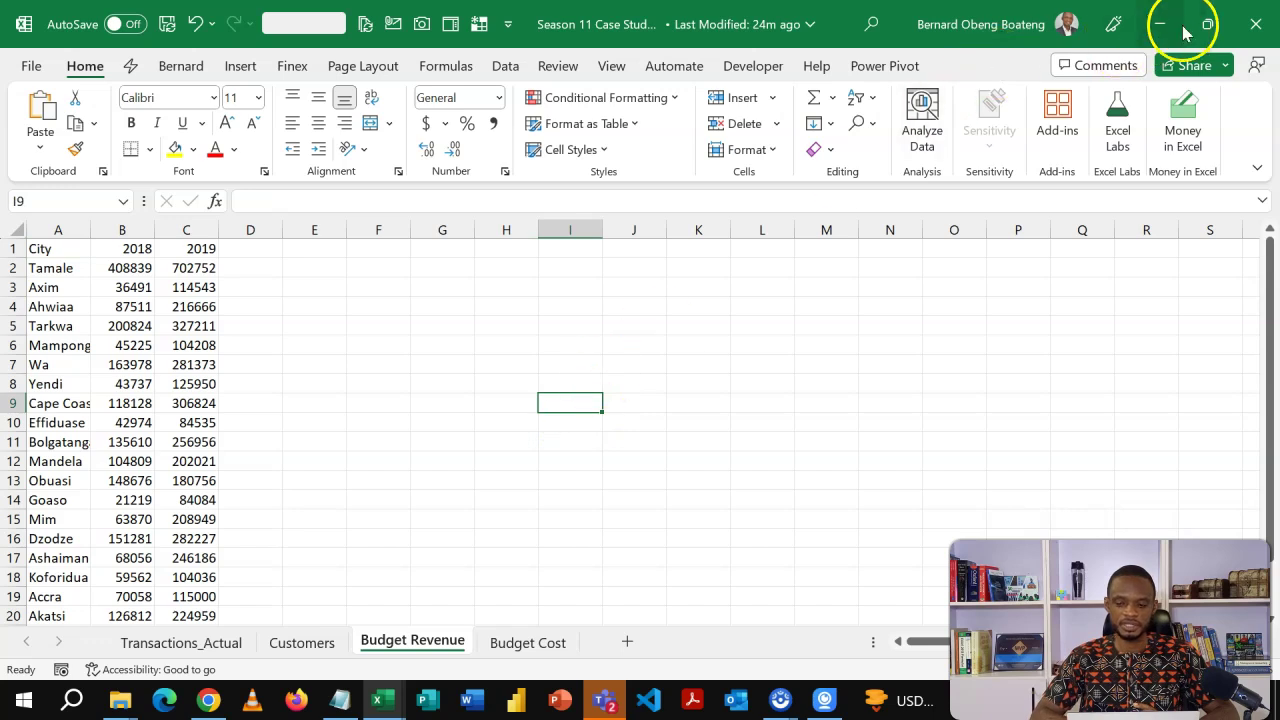
{"action": "left_click", "coordinate": [1253, 29]}
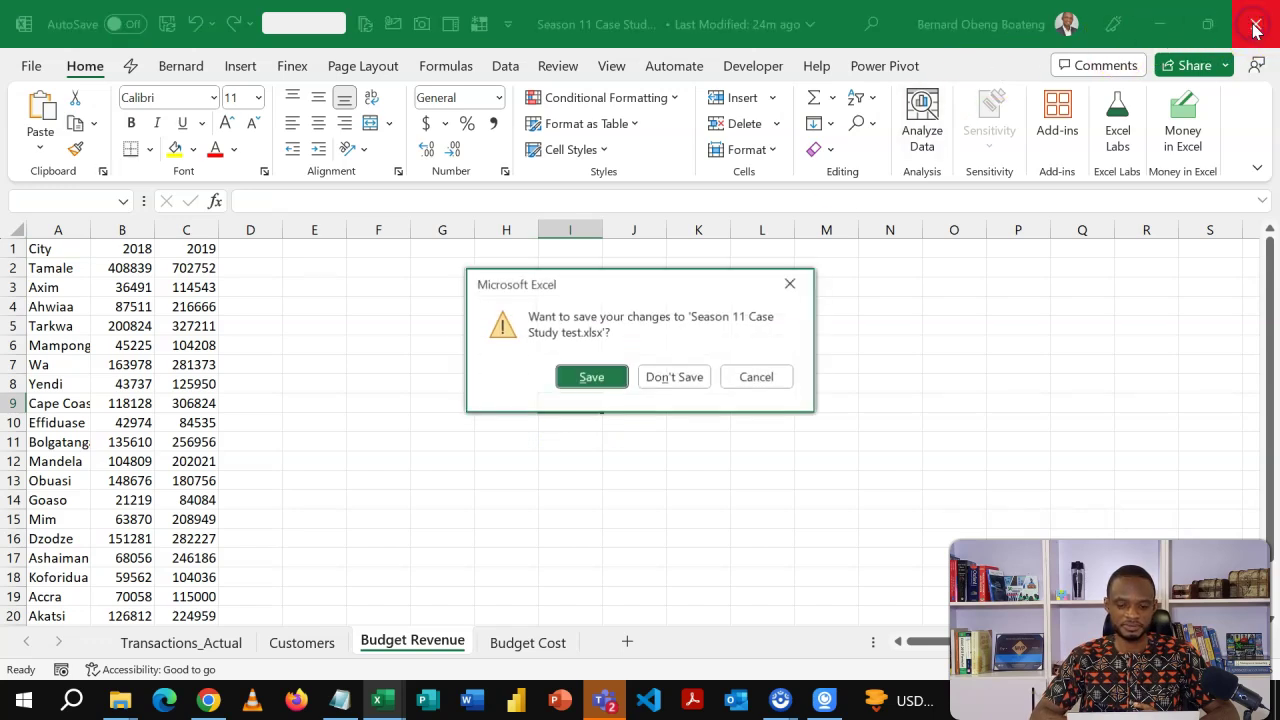
{"action": "left_click", "coordinate": [600, 385]}
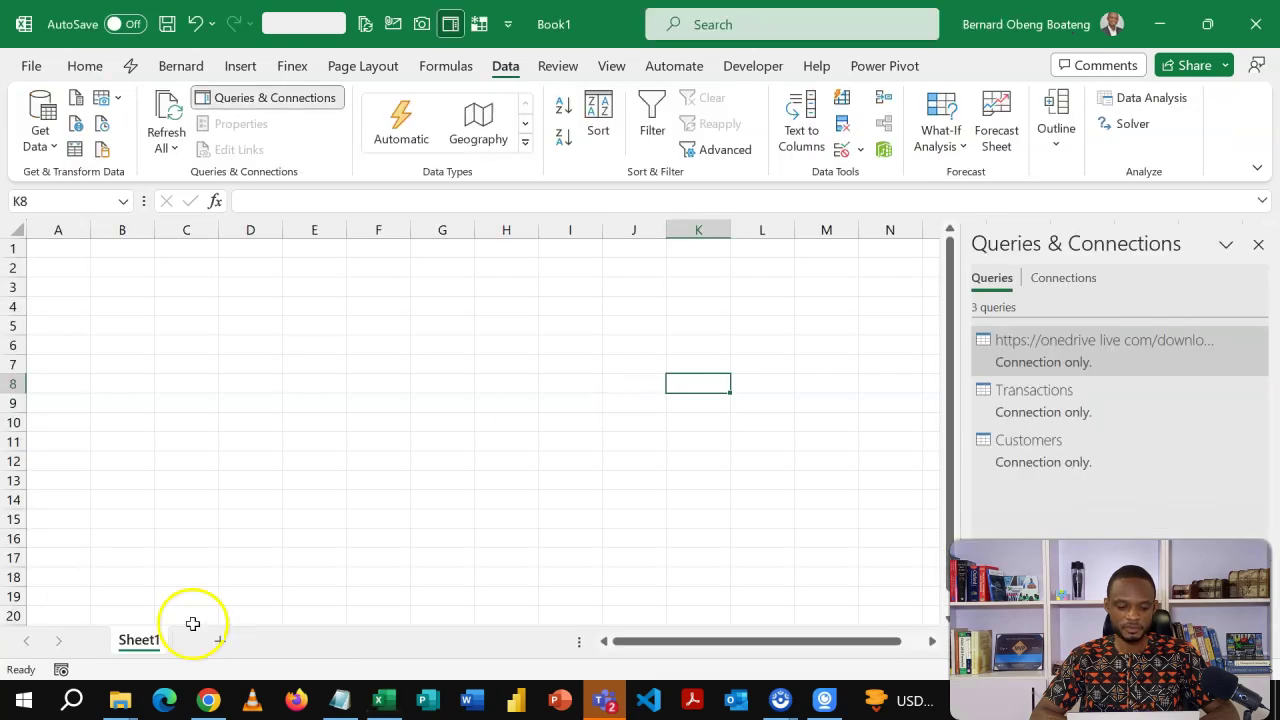
Step: In the excel media folder, rename Season 11 Case Study test.xlsx to Season 11 Case Study onedrive.xlsx
{"action": "left_click", "coordinate": [120, 700]}
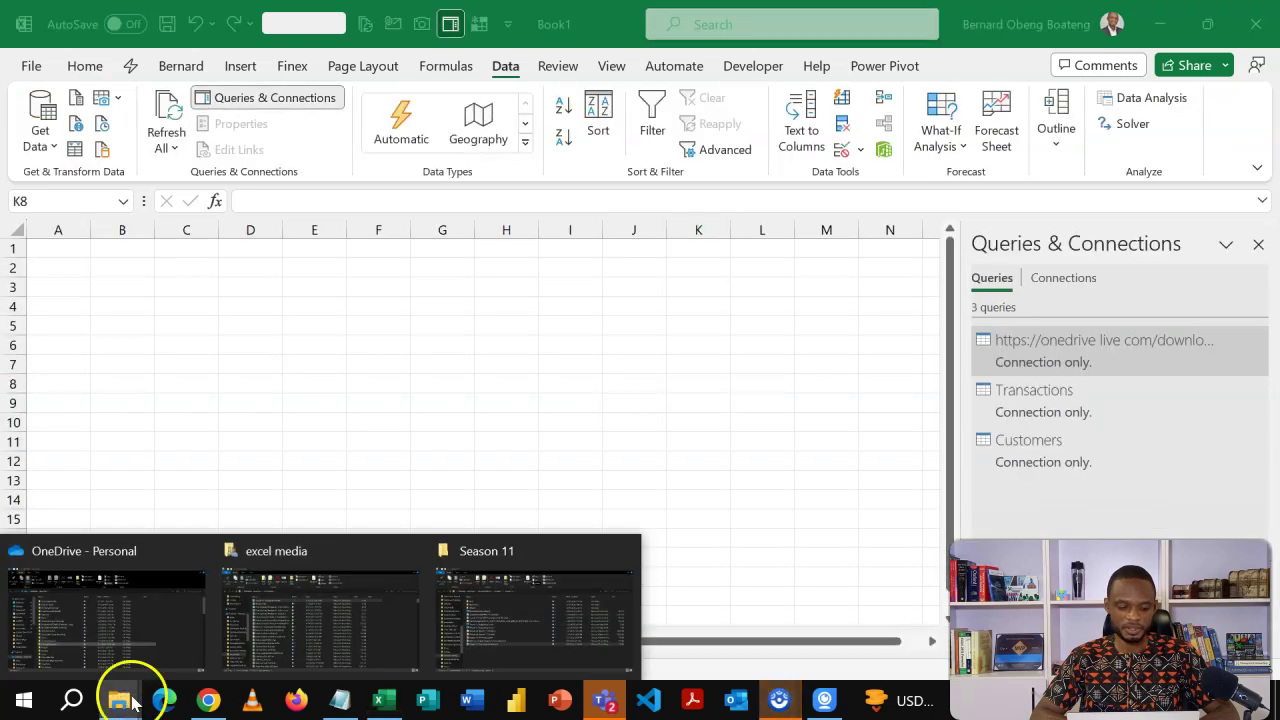
{"action": "left_click", "coordinate": [139, 625]}
{"action": "left_click", "coordinate": [139, 637]}
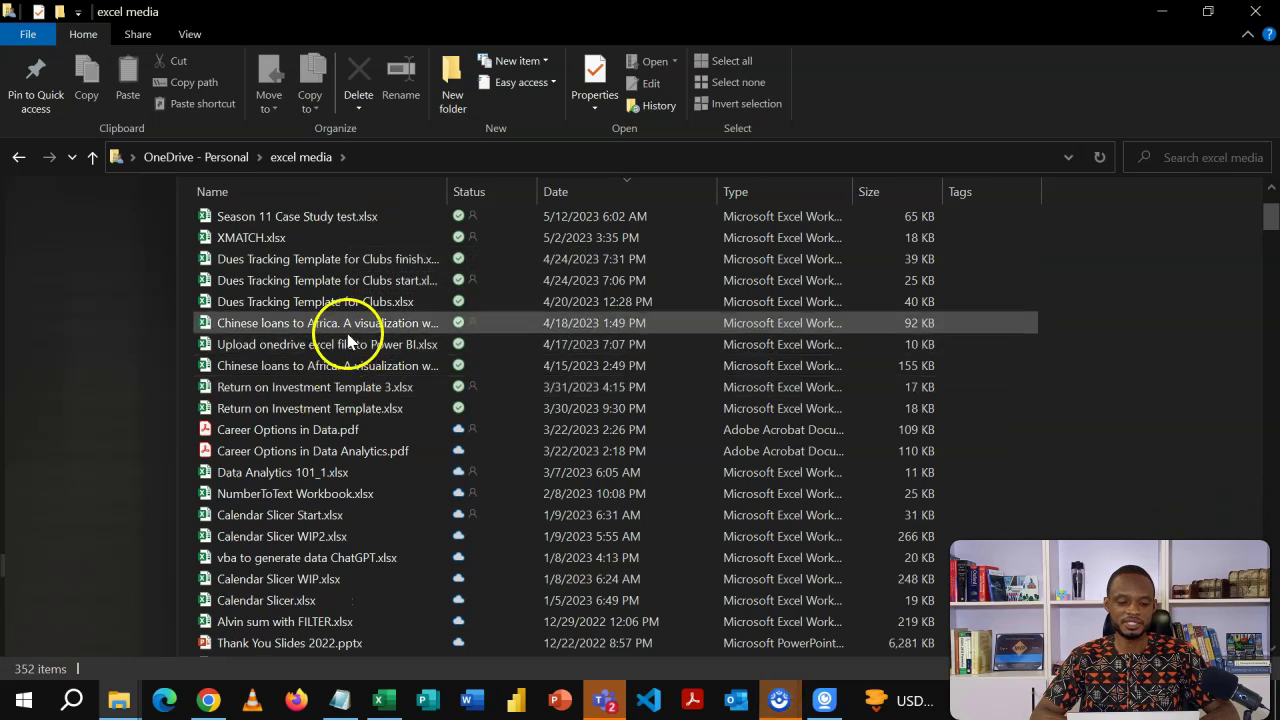
{"action": "left_click", "coordinate": [352, 218]}
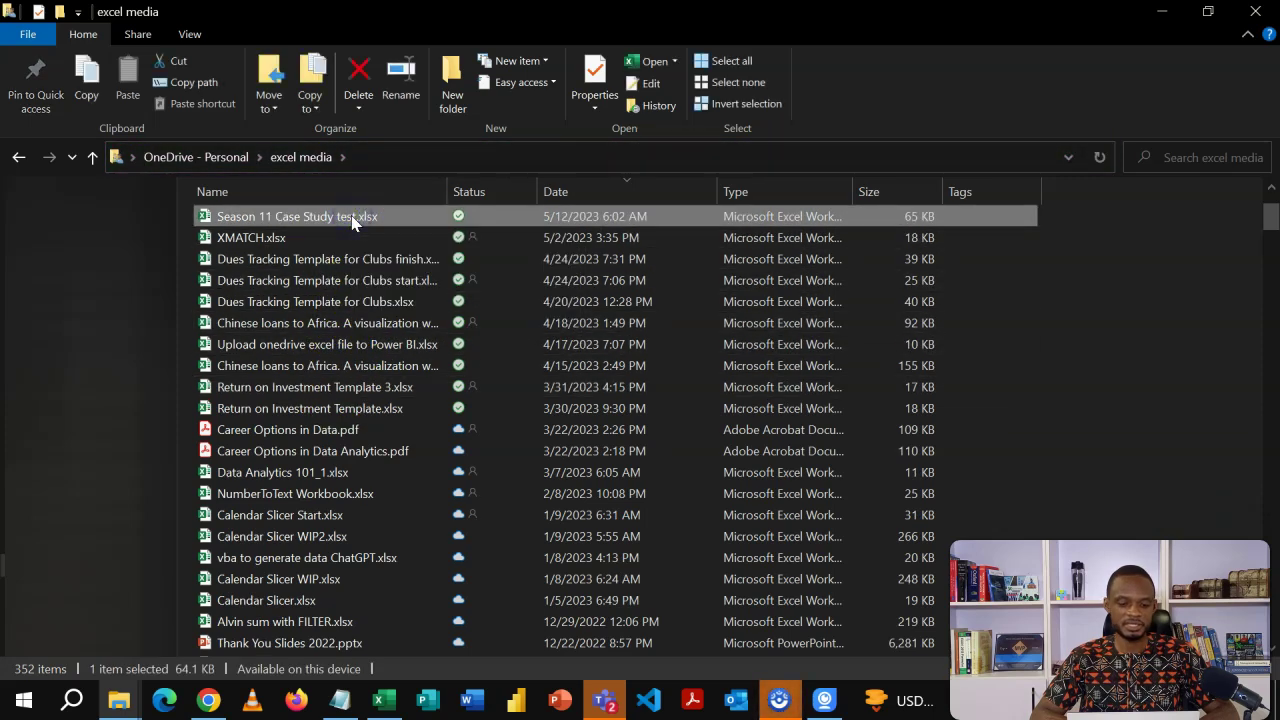
{"action": "left_click", "coordinate": [352, 216]}
{"action": "left_click", "coordinate": [358, 216]}
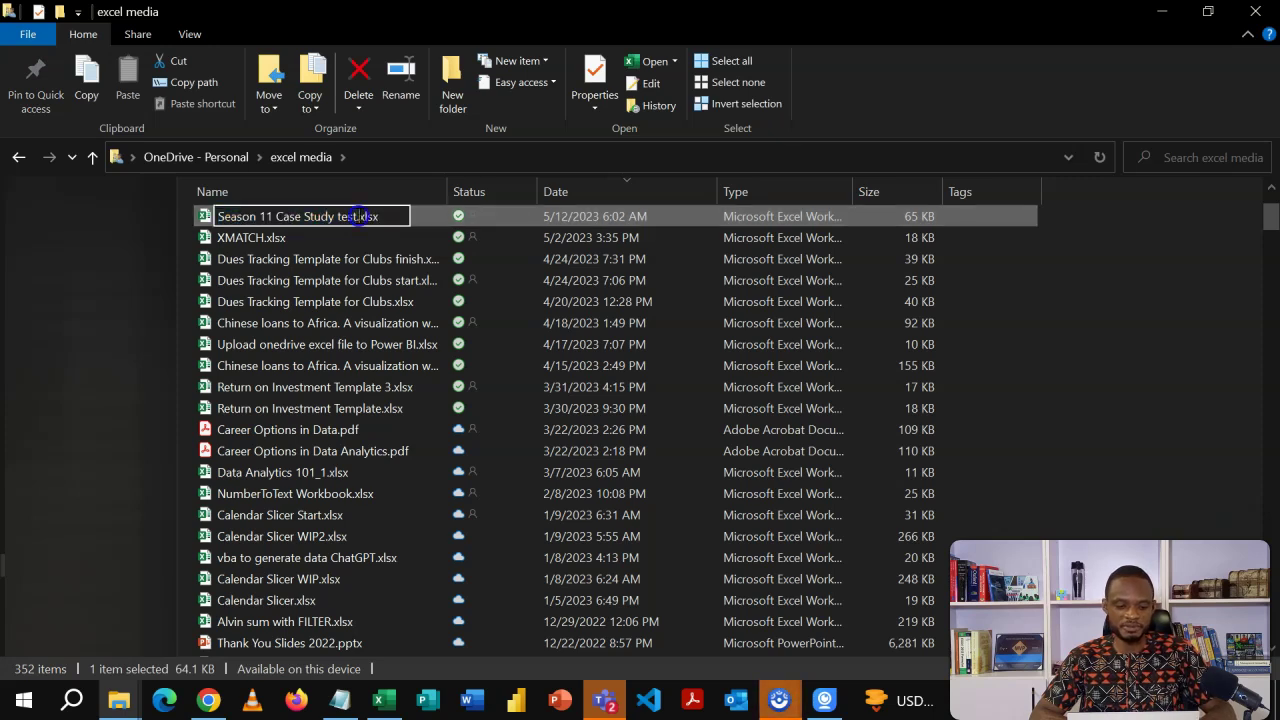
{"action": "key", "text": "BackSpace"}
{"action": "key", "text": "BackSpace"}
{"action": "key", "text": "BackSpace"}
{"action": "key", "text": "BackSpace"}
{"action": "type", "text": "onedriv"}
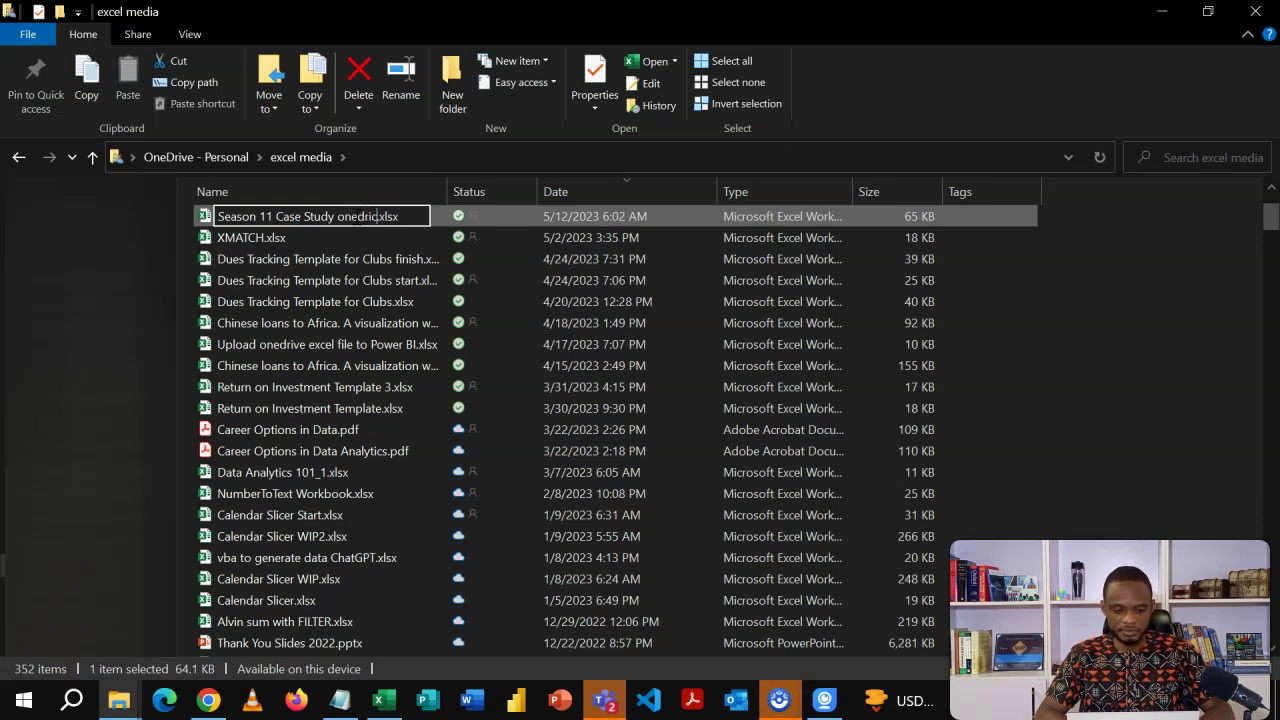
{"action": "key", "text": "BackSpace"}
{"action": "type", "text": "ve"}
{"action": "key", "text": "Return"}
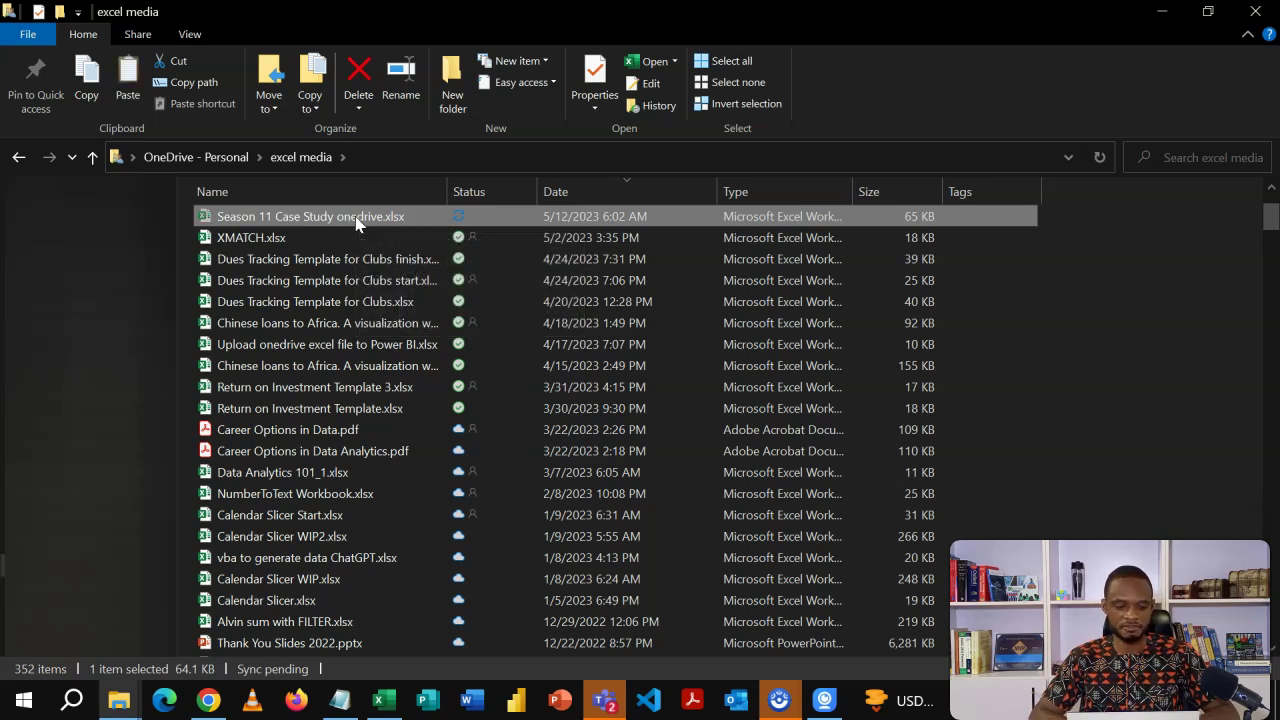
Step: Paste the renamed workbook into the OneDrive Worksheets folder
{"action": "left_click", "coordinate": [1270, 190]}
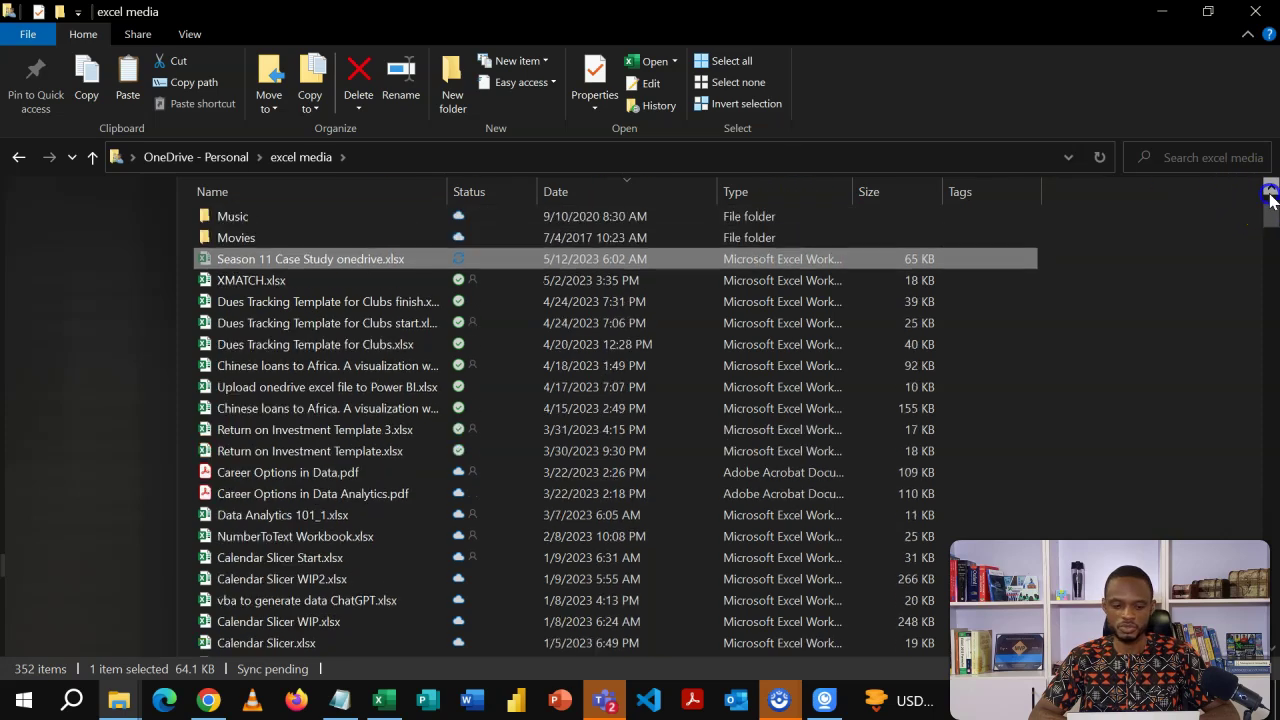
{"action": "double_click", "coordinate": [465, 290]}
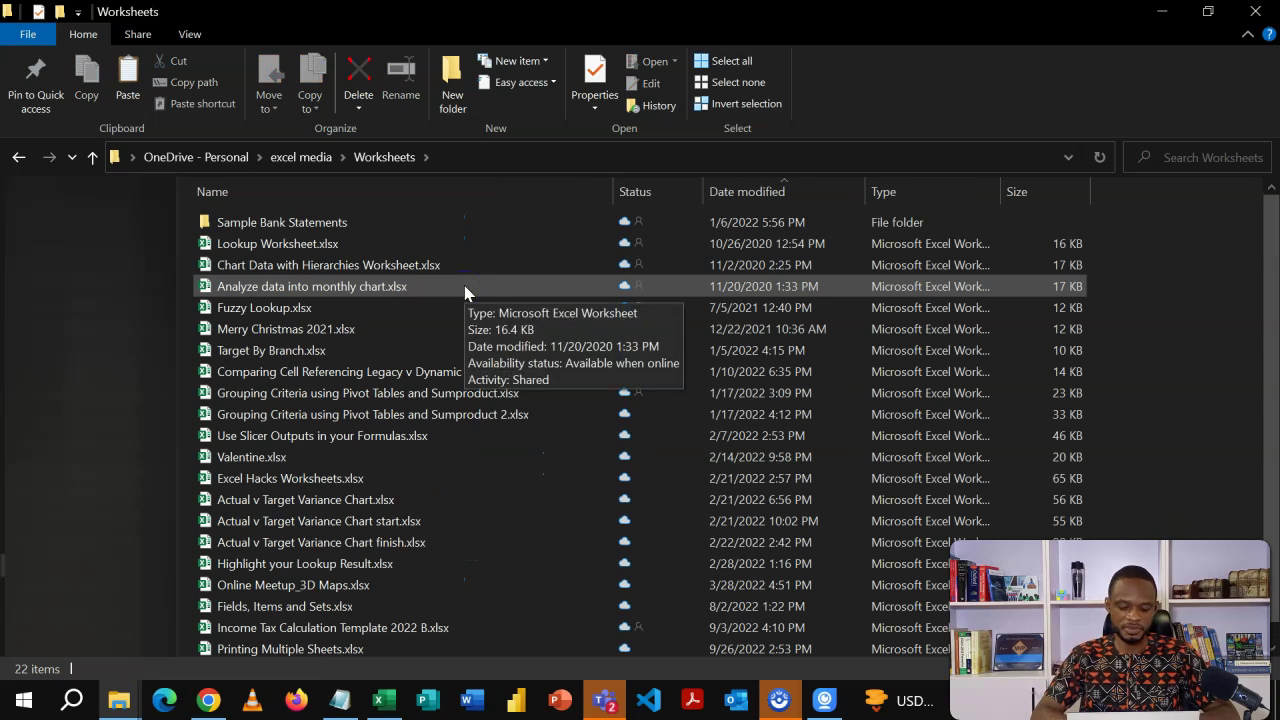
{"action": "key", "text": "ctrl+v"}
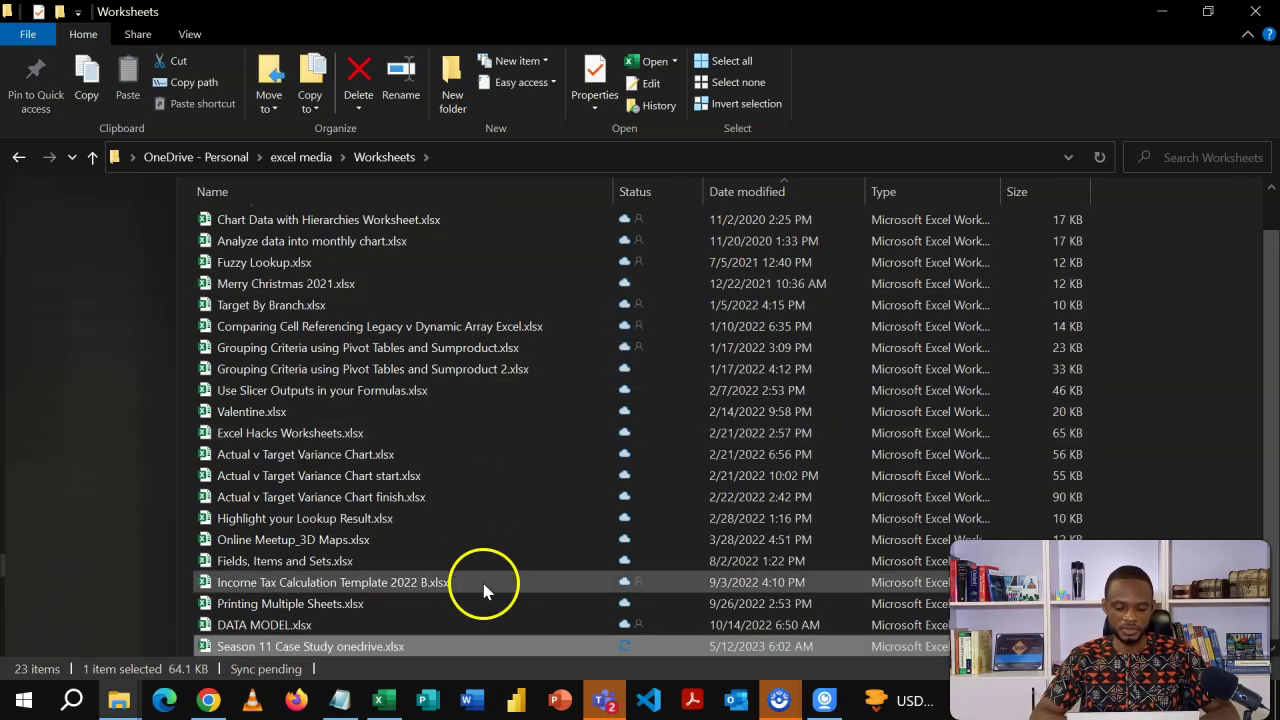
{"action": "mouse_move", "coordinate": [624, 648]}
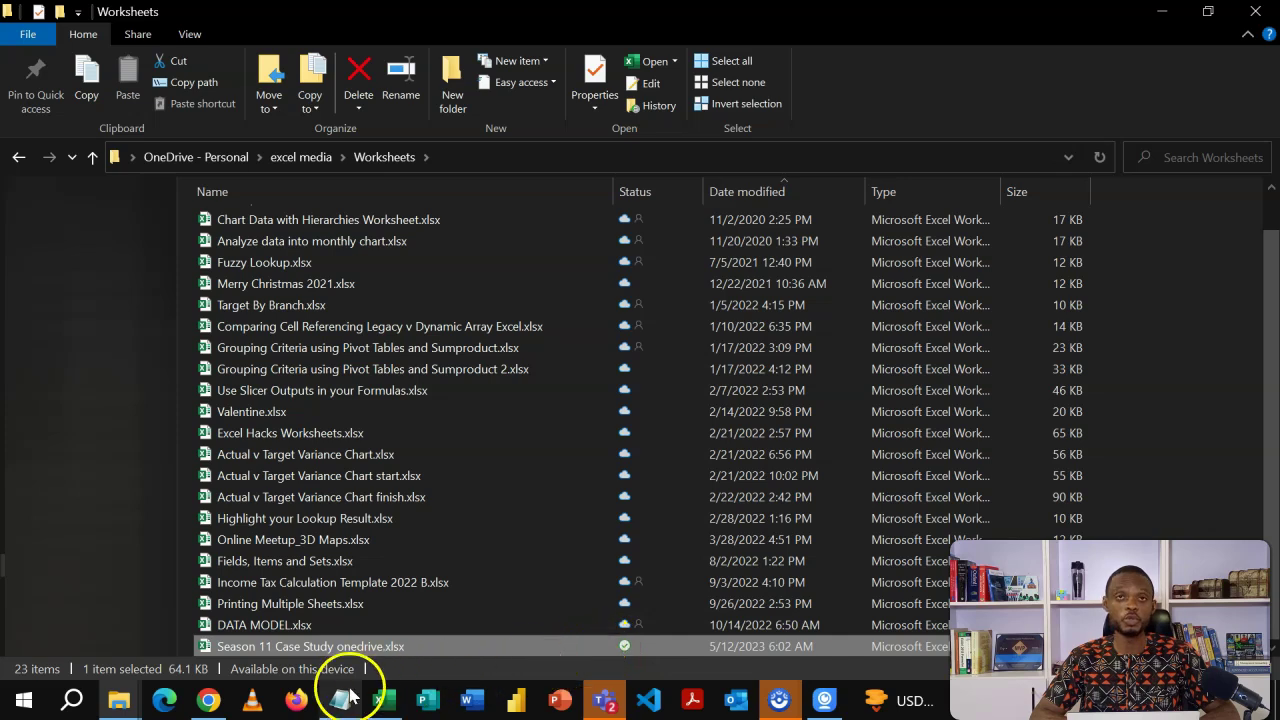
Step: Reload the OneDrive Recent page to confirm the workbook updated, then return to Excel
{"action": "left_click", "coordinate": [208, 700]}
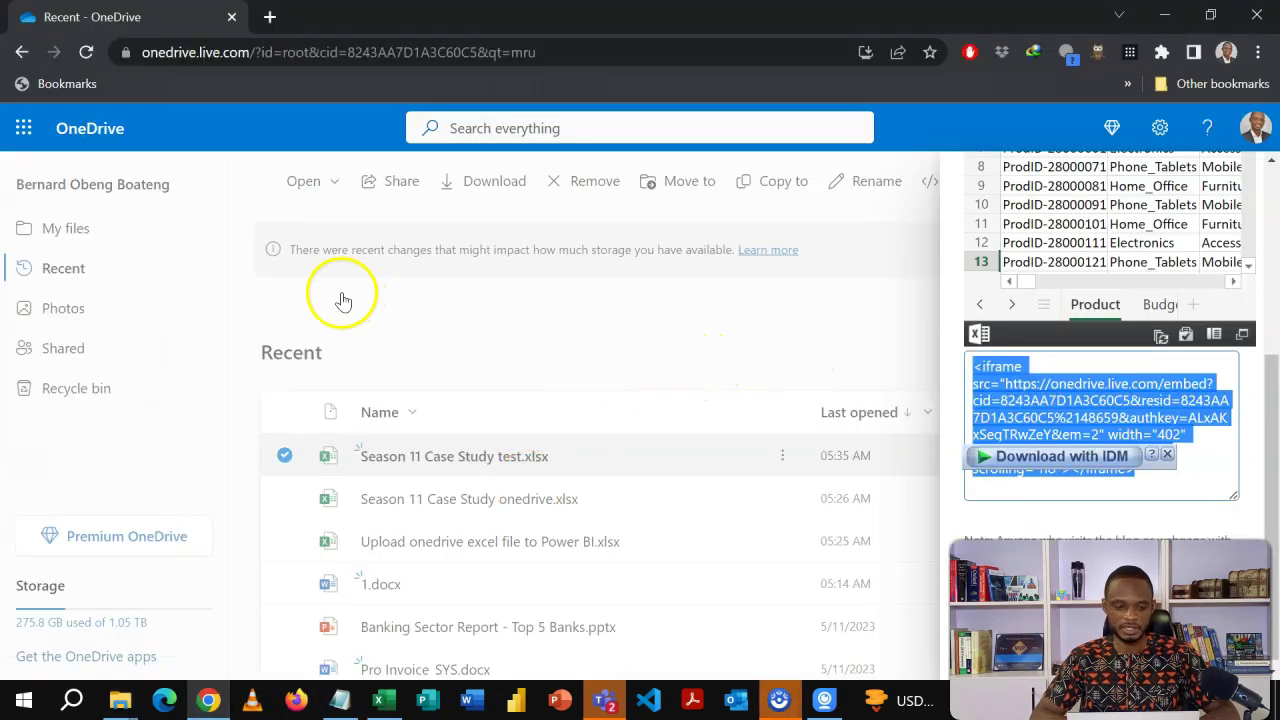
{"action": "left_click", "coordinate": [86, 52]}
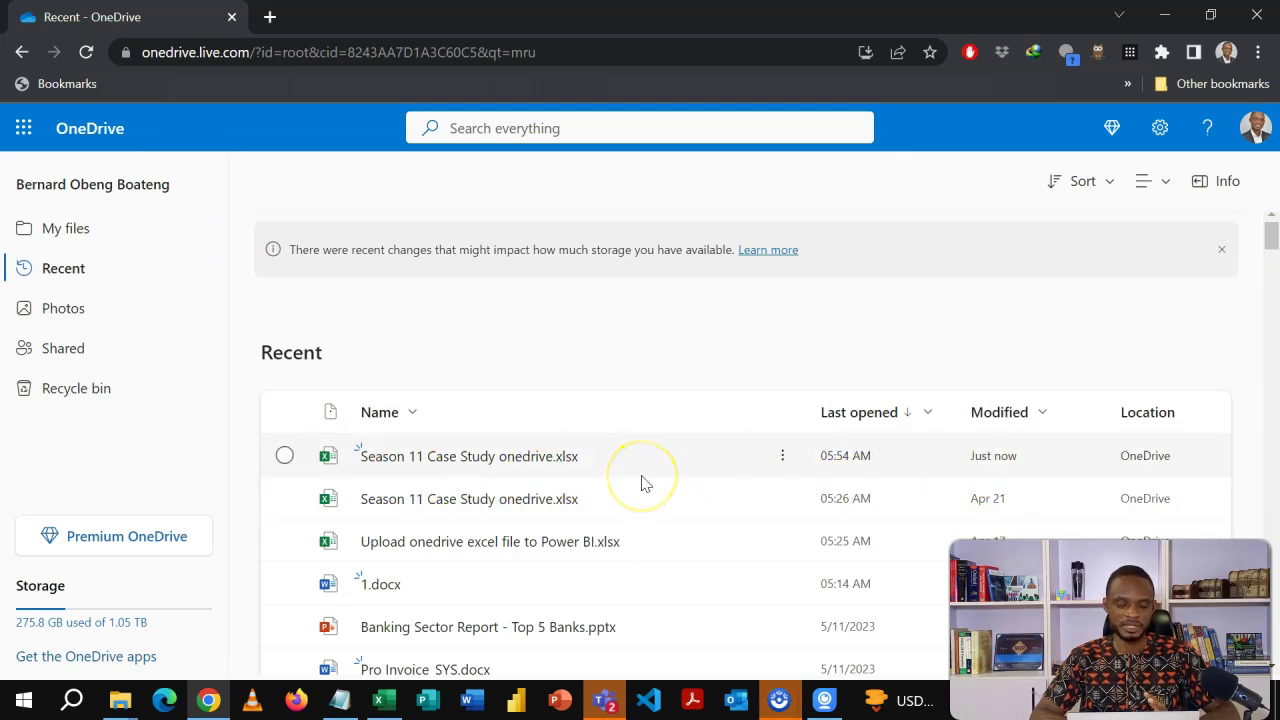
{"action": "left_click", "coordinate": [385, 703]}
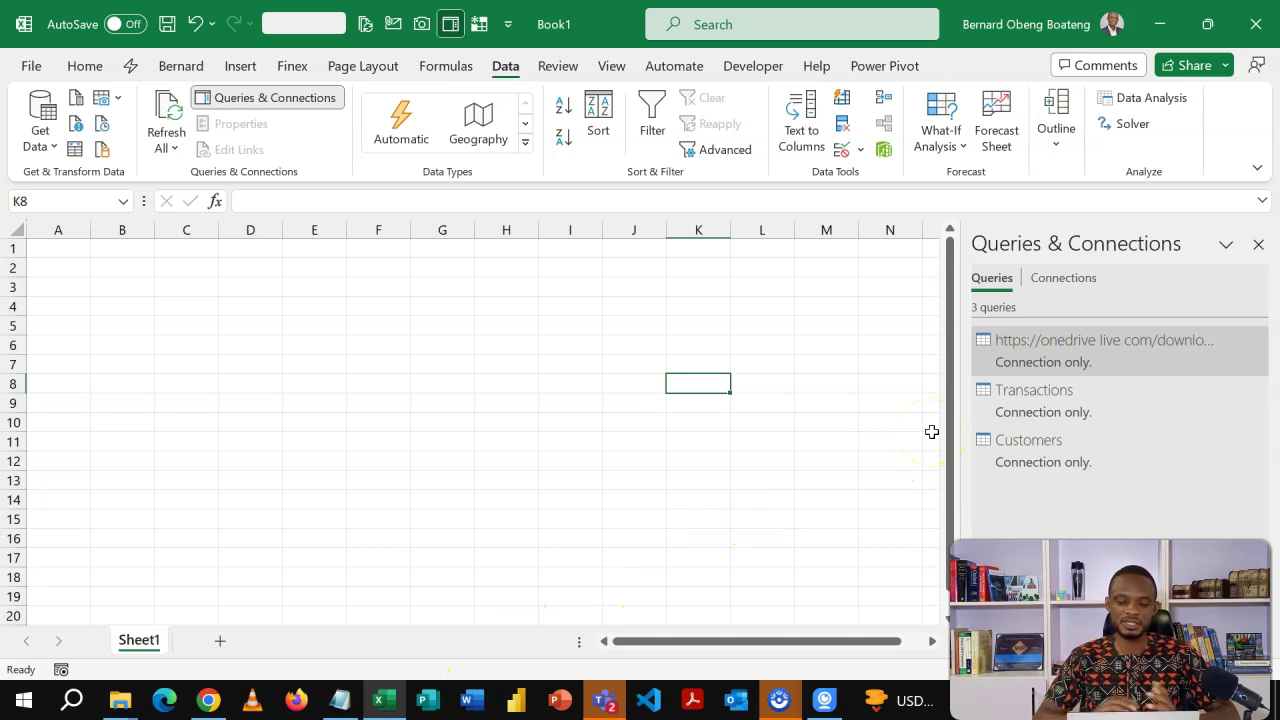
Step: Open the OneDrive-link query in Power Query Editor and run Refresh All
{"action": "left_click", "coordinate": [998, 410]}
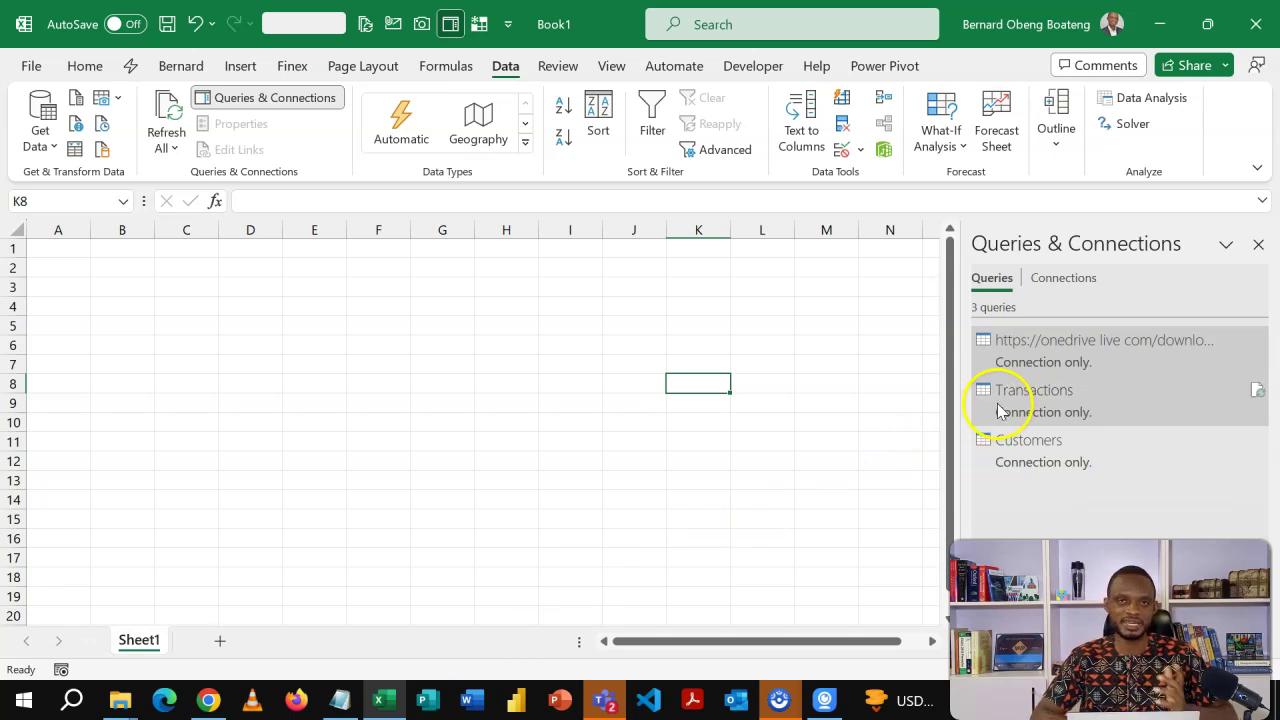
{"action": "left_click", "coordinate": [1070, 370]}
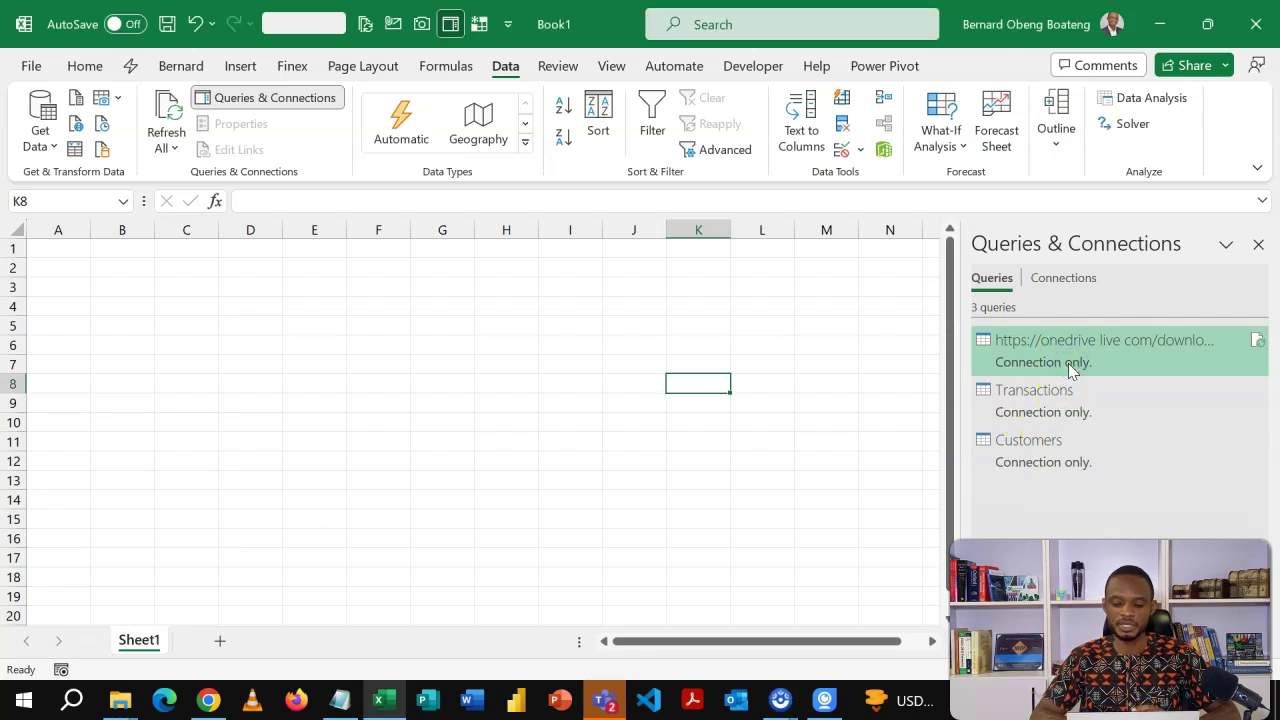
{"action": "double_click", "coordinate": [1070, 370]}
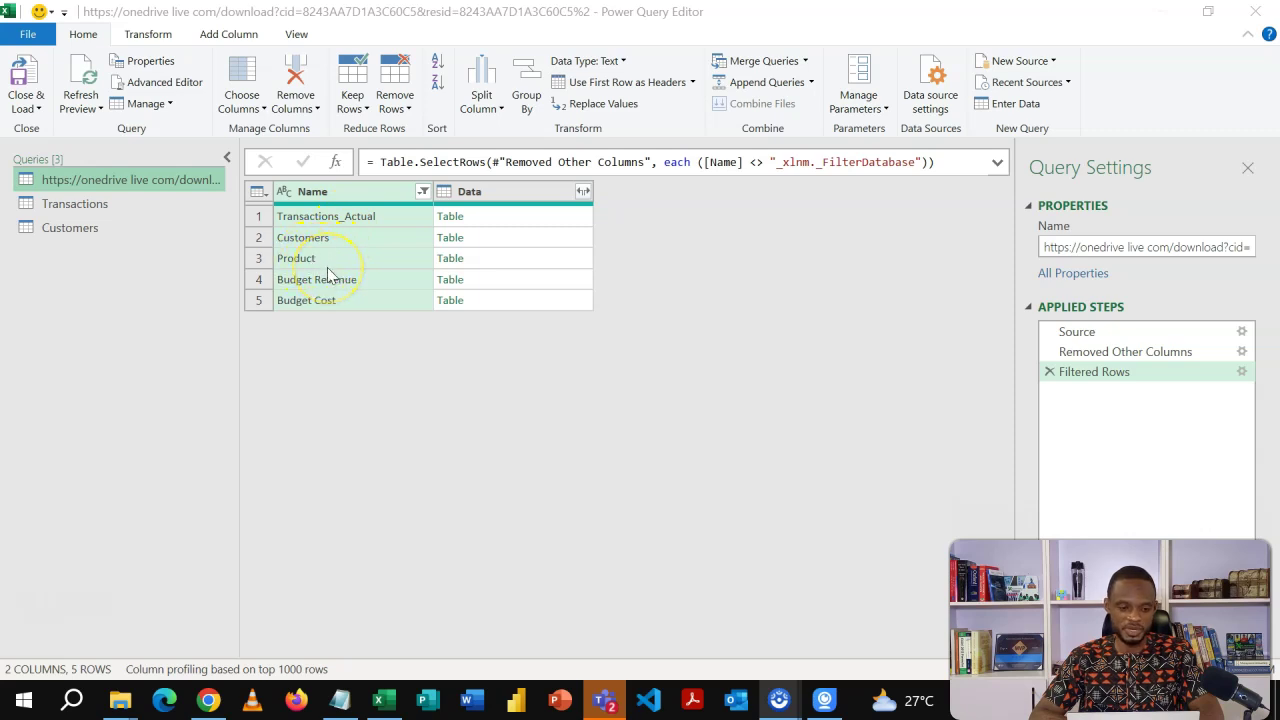
{"action": "left_click", "coordinate": [96, 113]}
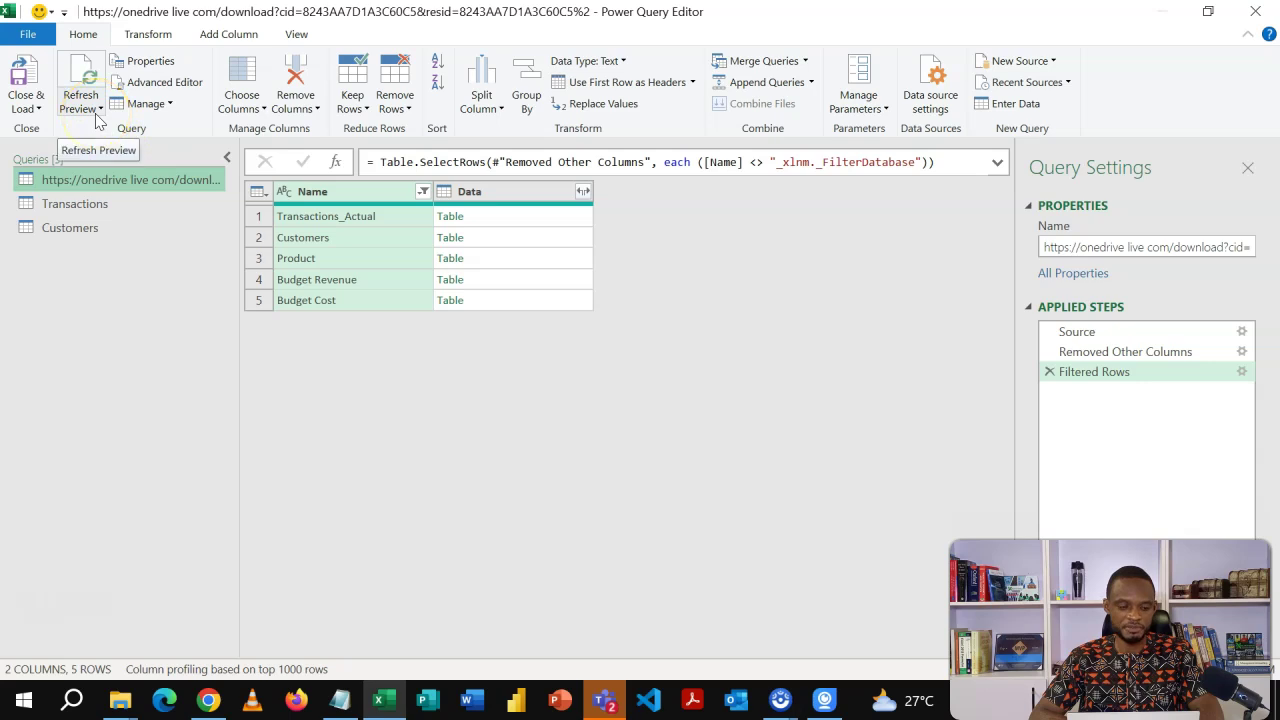
{"action": "left_click", "coordinate": [98, 112]}
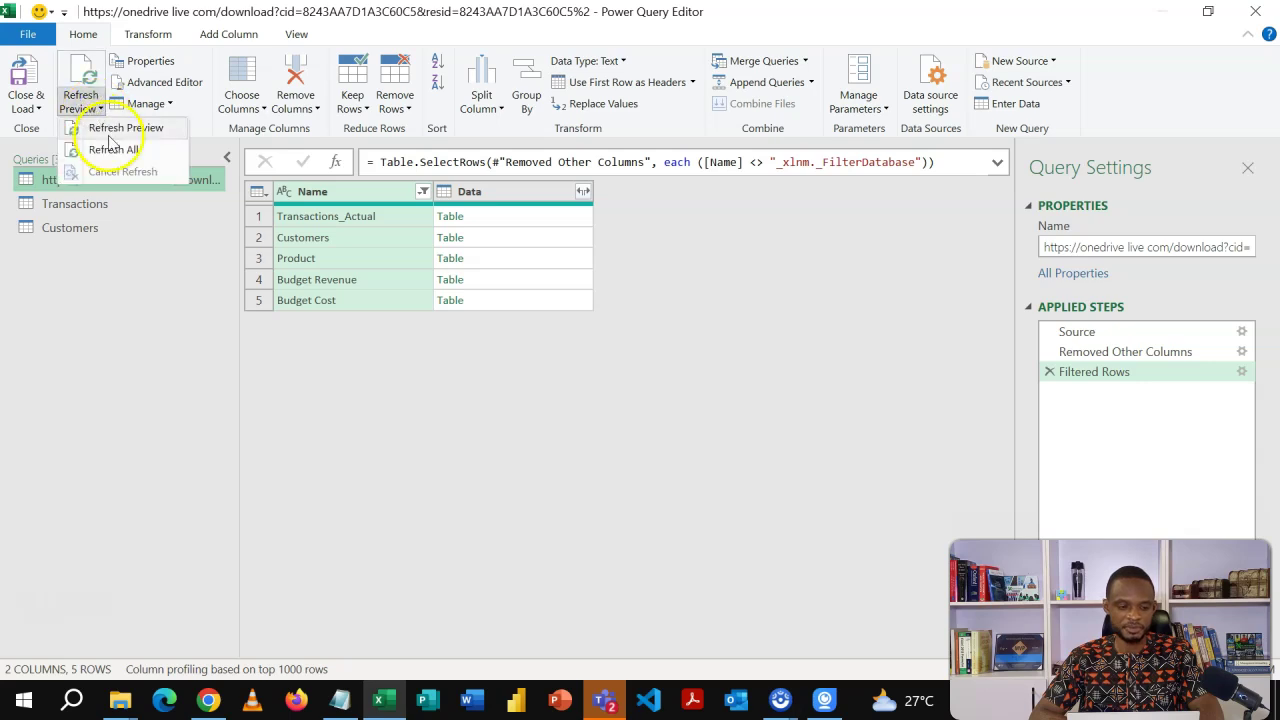
{"action": "left_click", "coordinate": [113, 149]}
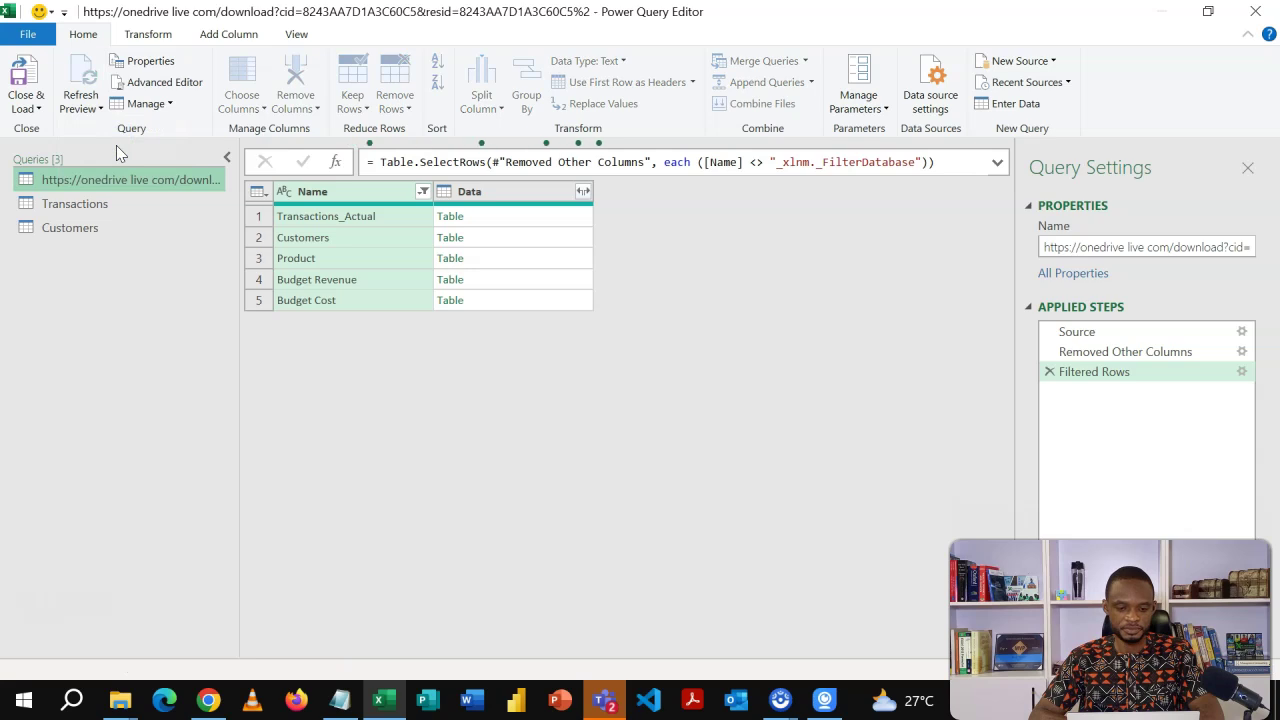